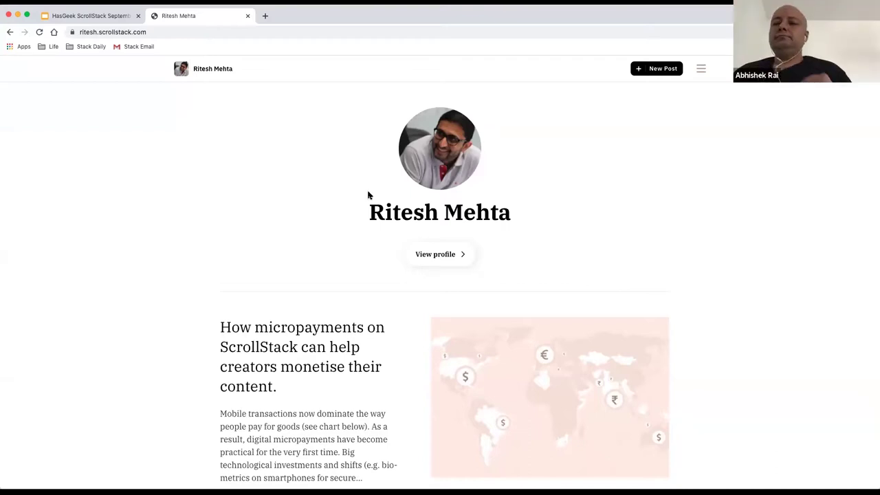
scroll(500, 257, down, 1)
scroll(501, 256, up, 1)
scroll(539, 279, down, 1)
scroll(539, 279, up, 1)
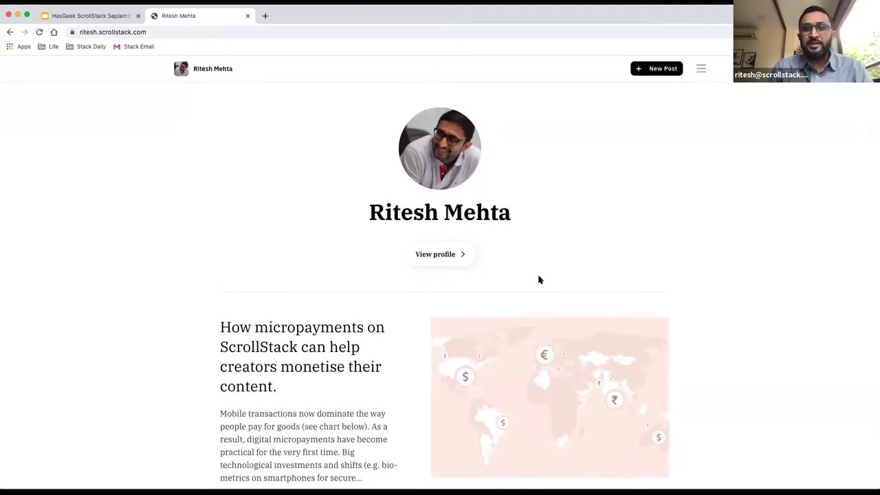
scroll(470, 304, down, 10)
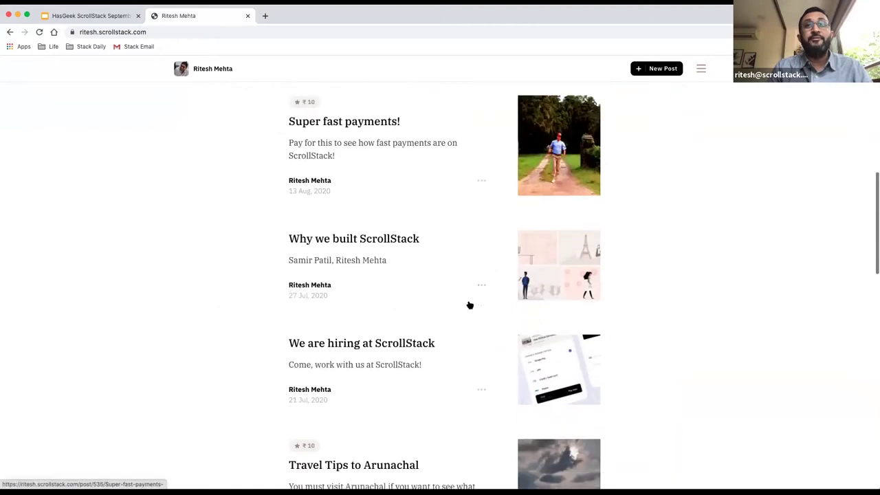
scroll(470, 305, down, 5)
scroll(470, 305, up, 4)
scroll(470, 304, up, 15)
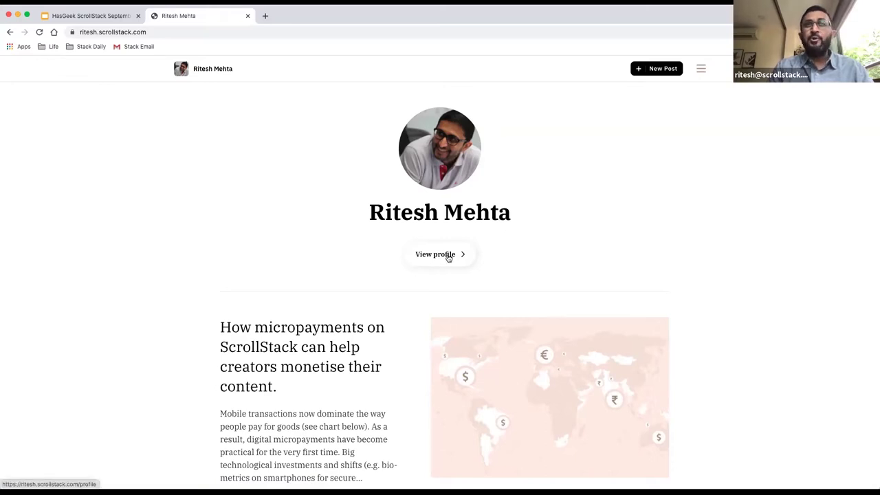
click(448, 257)
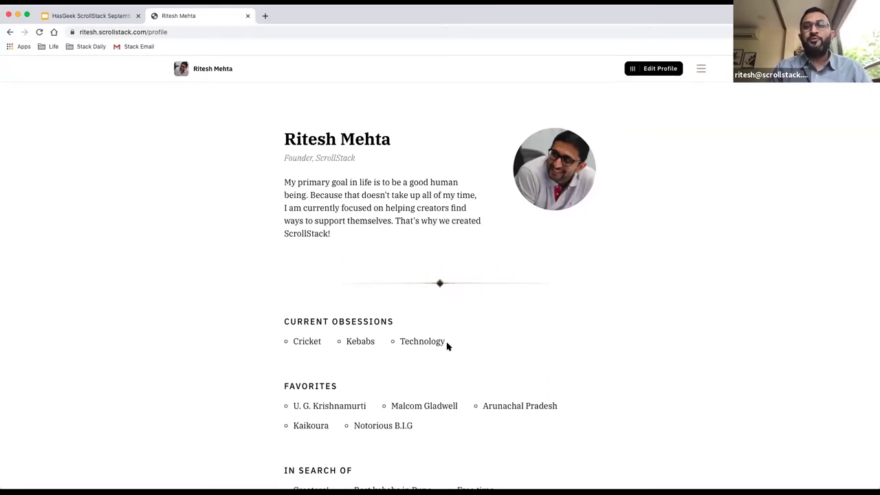
scroll(447, 346, down, 2)
scroll(447, 346, up, 2)
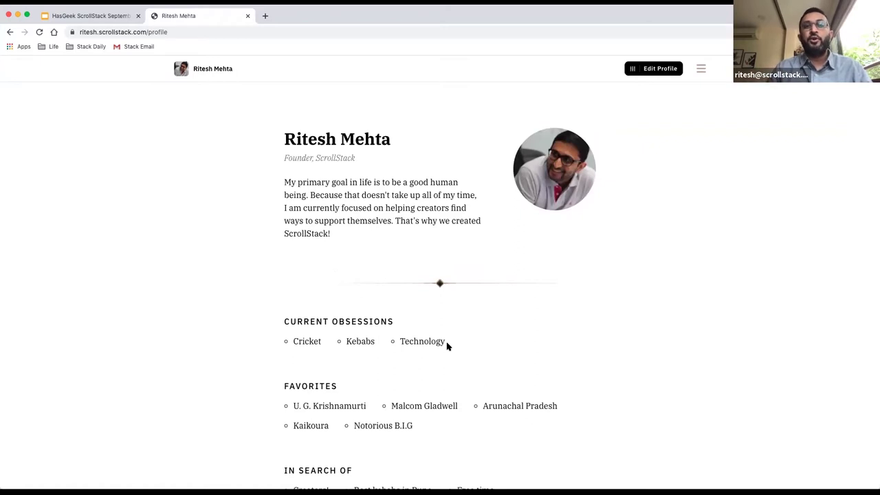
scroll(446, 346, down, 1)
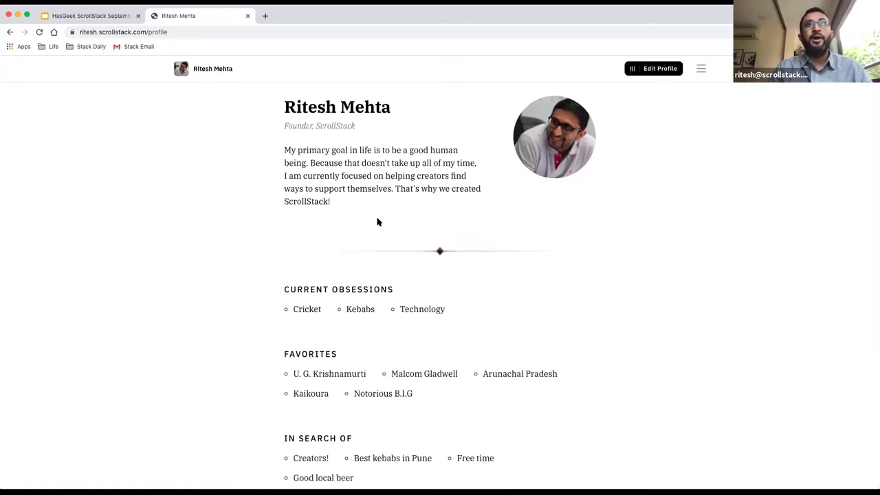
scroll(377, 220, down, 2)
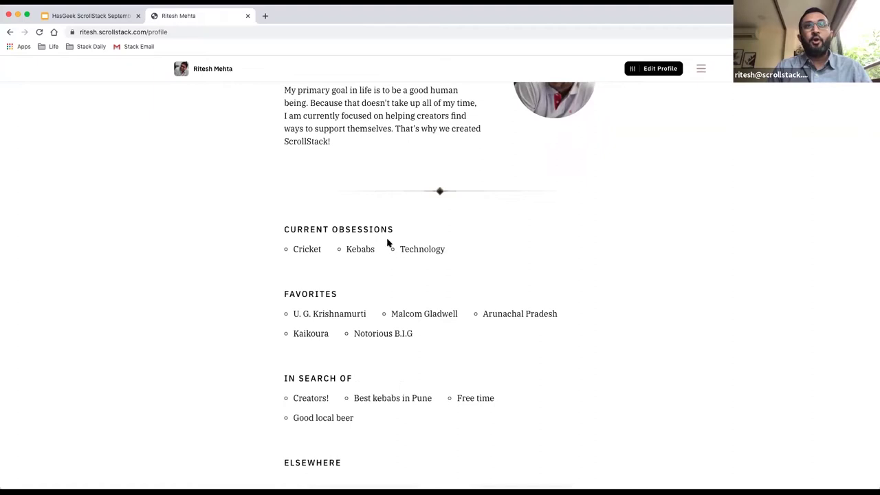
scroll(395, 234, down, 1)
scroll(375, 268, down, 1)
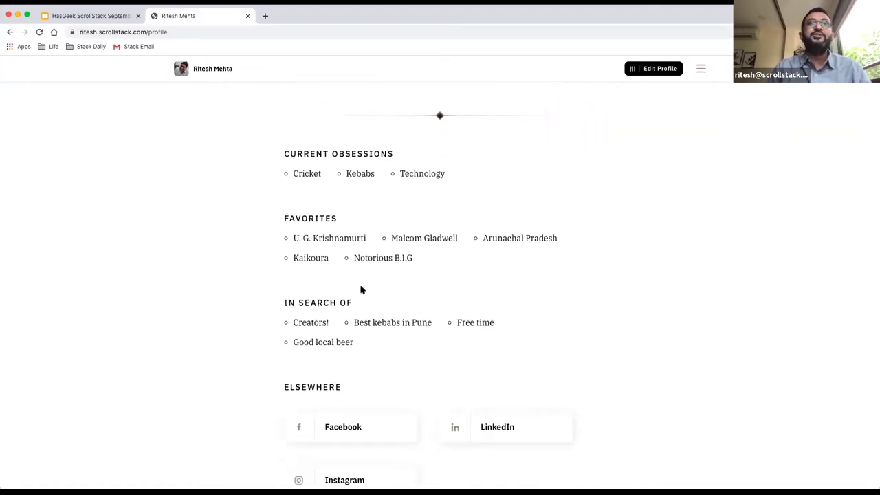
scroll(360, 289, down, 3)
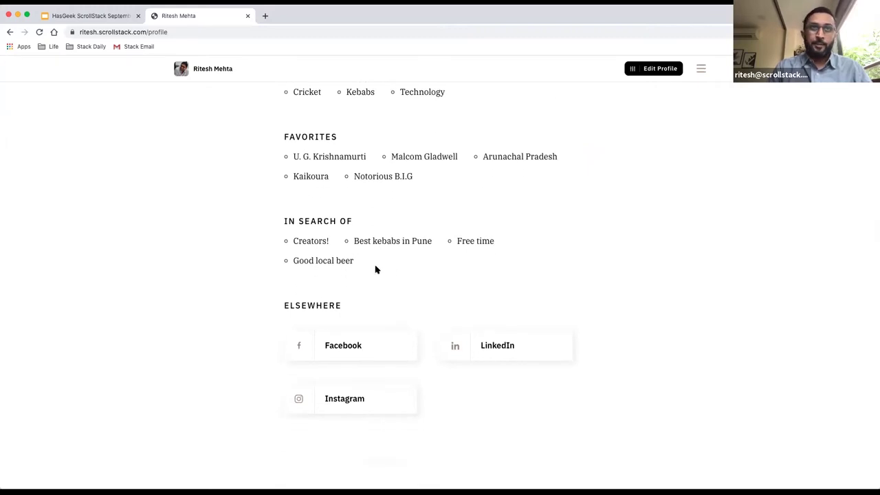
scroll(415, 335, down, 1)
scroll(415, 335, up, 10)
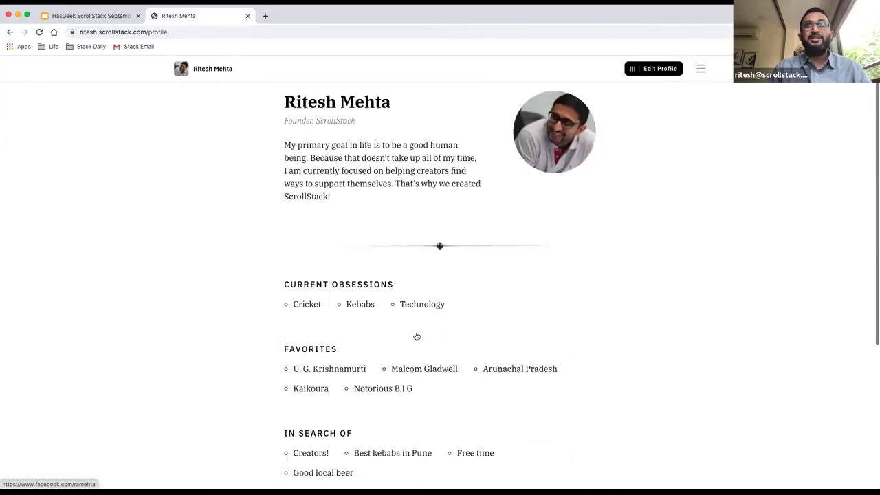
scroll(415, 336, down, 9)
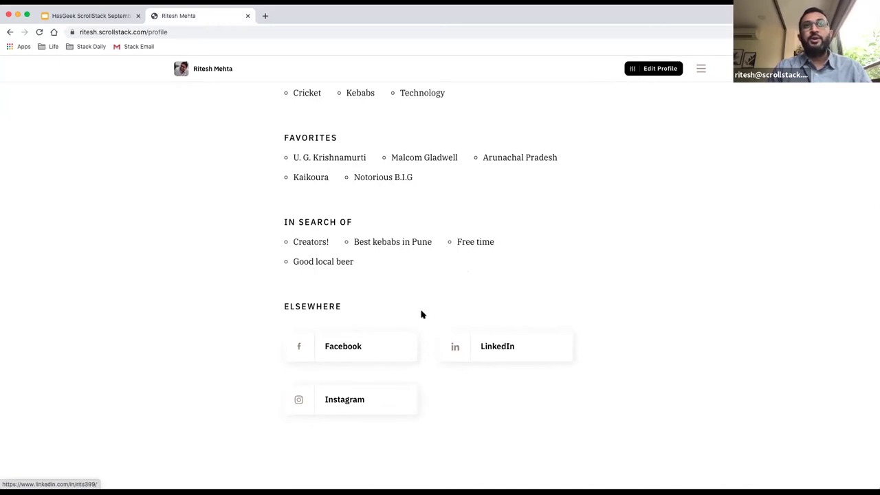
scroll(420, 312, up, 9)
scroll(422, 315, down, 1)
click(231, 68)
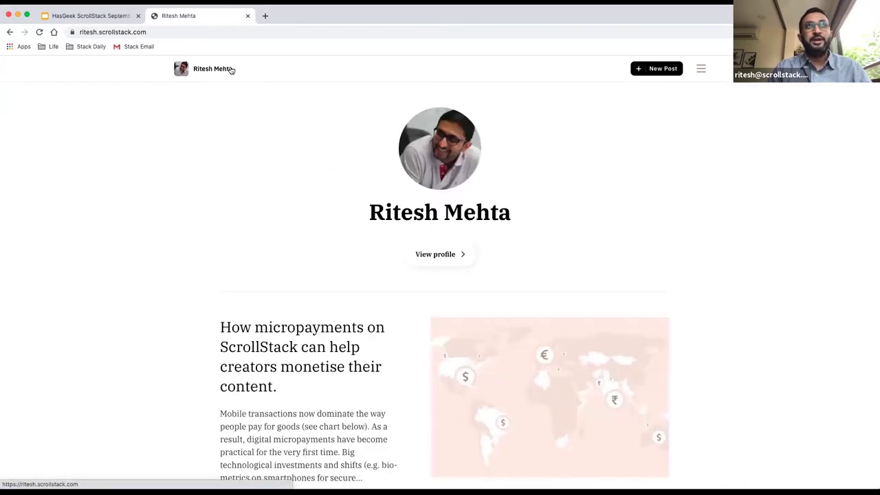
Browse the profile's post list, read the Gujarati post about apples, and return.
scroll(479, 258, down, 6)
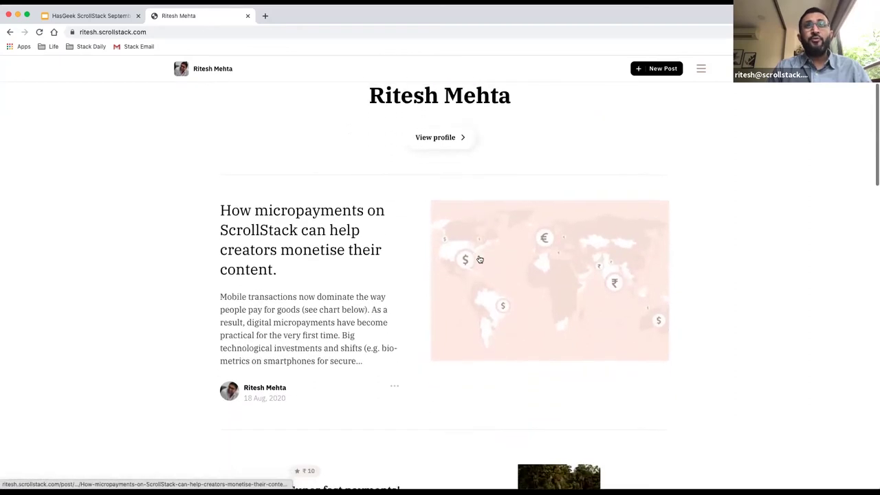
scroll(479, 258, down, 4)
scroll(479, 259, up, 10)
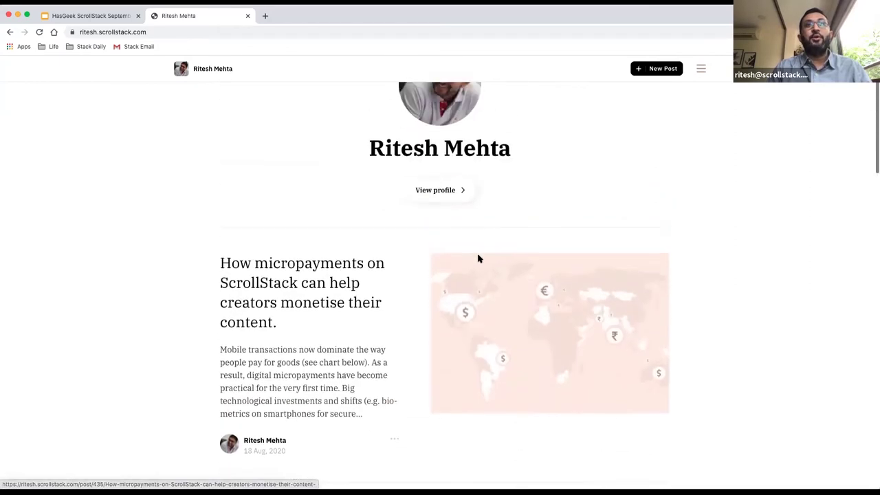
scroll(596, 258, down, 9)
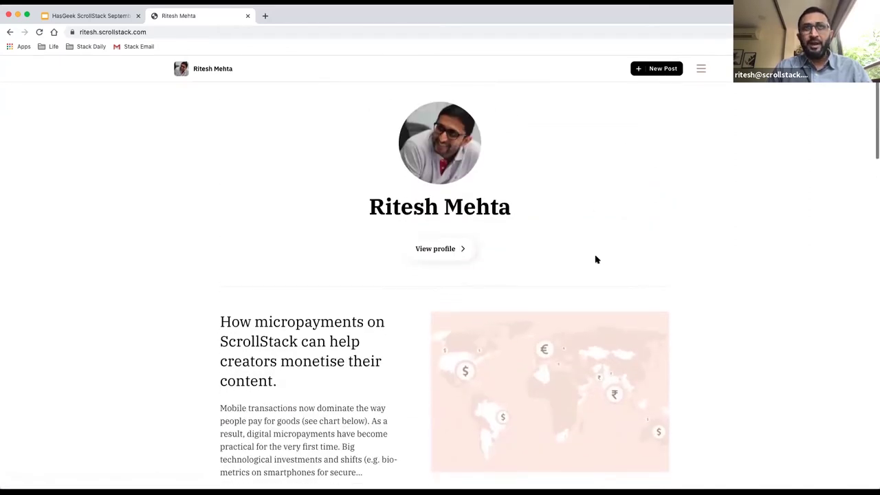
scroll(596, 259, down, 11)
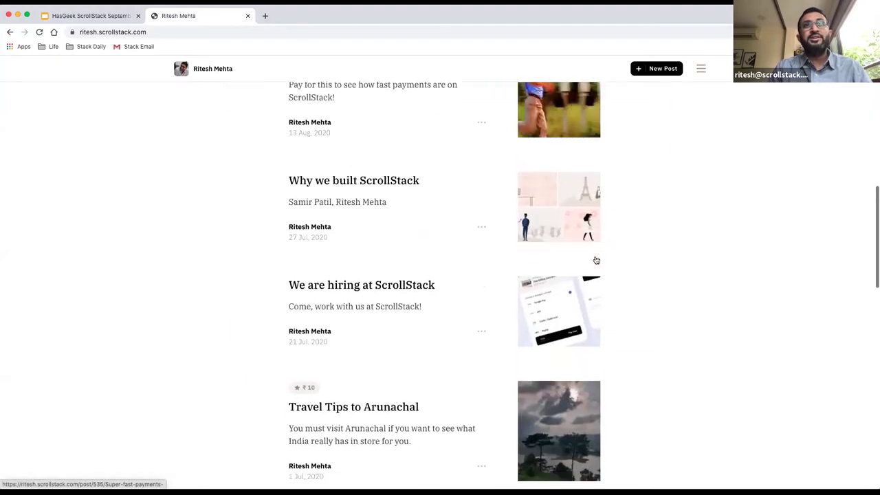
scroll(596, 260, down, 11)
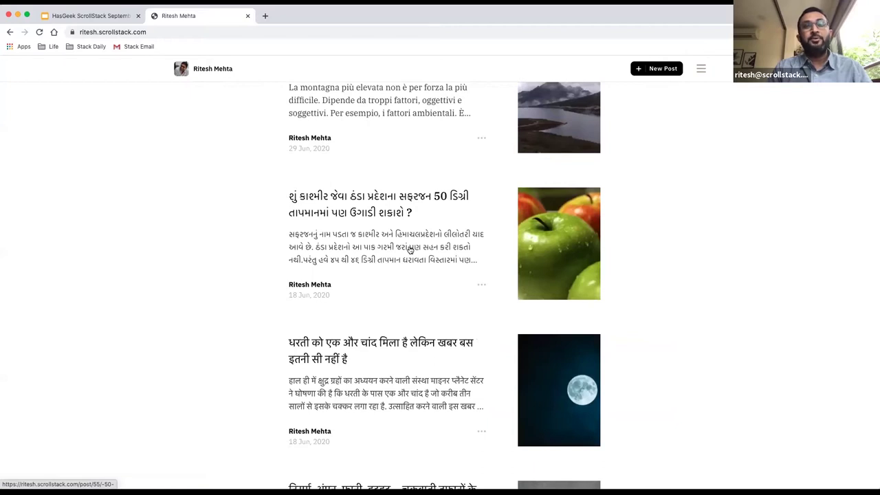
click(409, 248)
scroll(434, 352, down, 20)
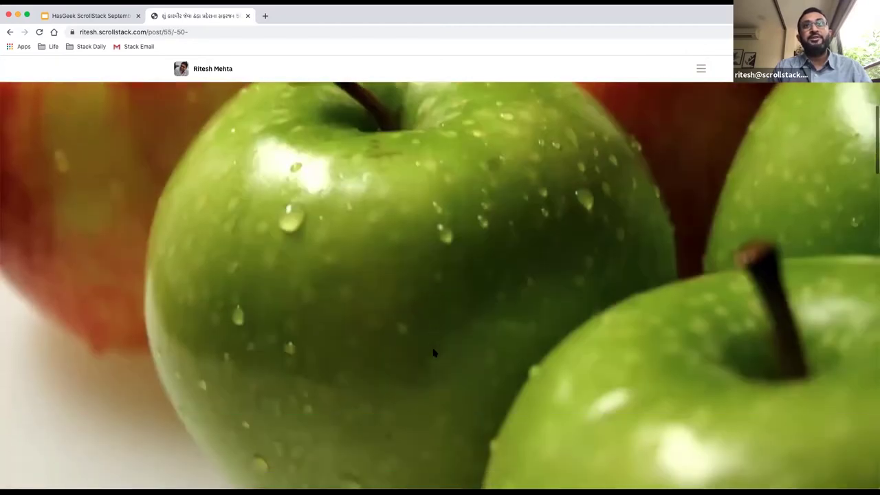
scroll(453, 296, up, 1)
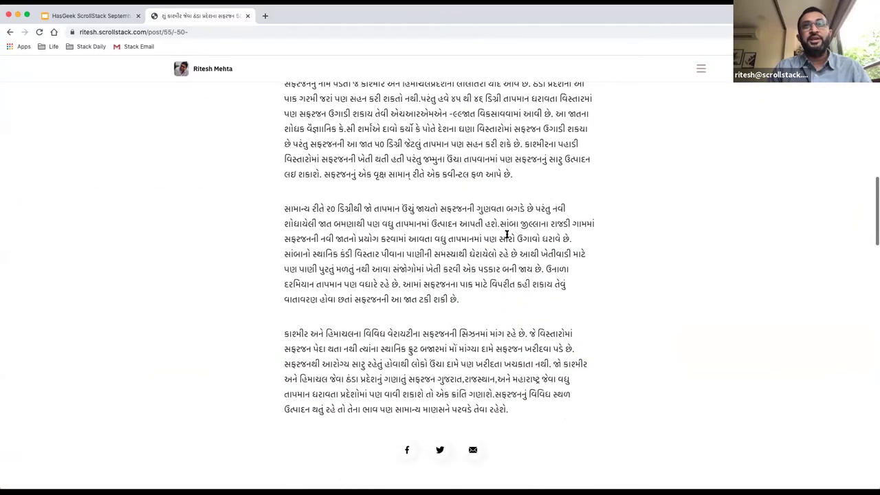
scroll(481, 261, up, 2)
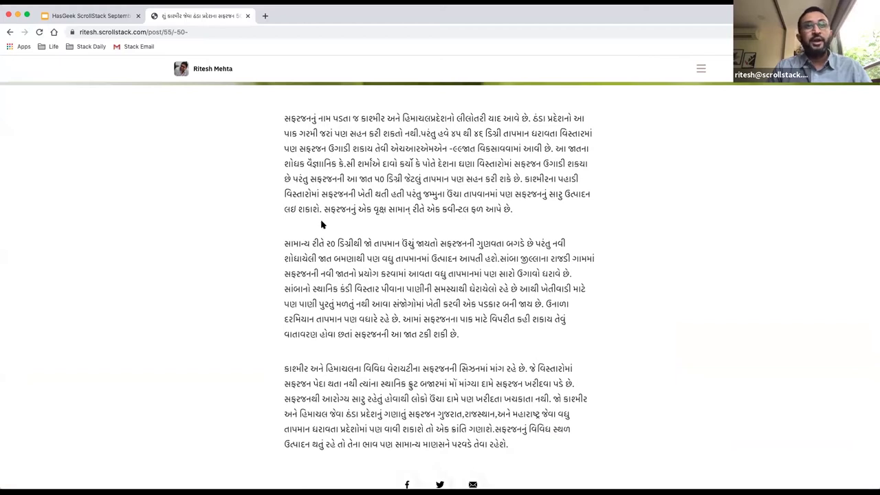
click(9, 32)
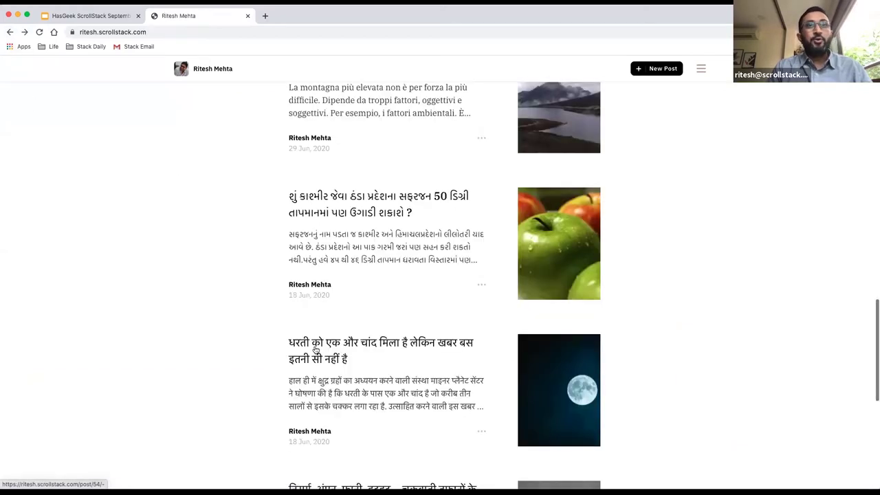
Read the Hindi post about the moon, check its post options, and go back.
click(387, 383)
scroll(398, 398, down, 10)
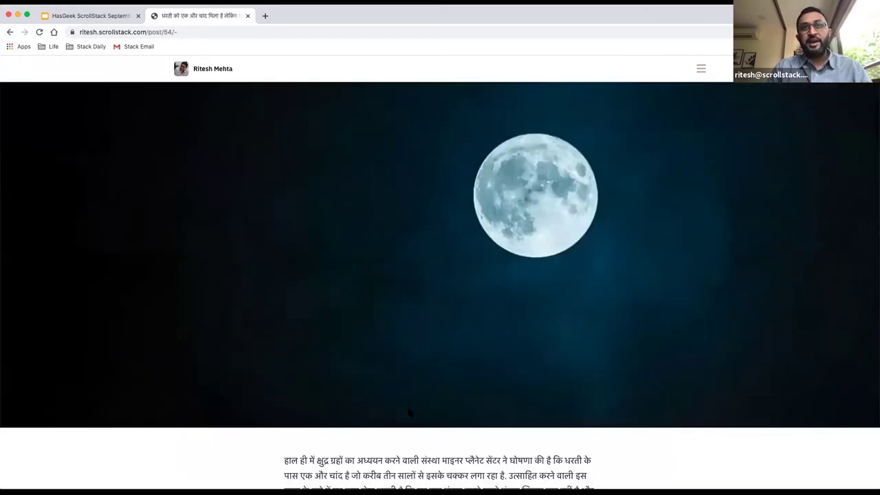
scroll(408, 412, up, 1)
scroll(409, 413, down, 5)
scroll(408, 412, down, 10)
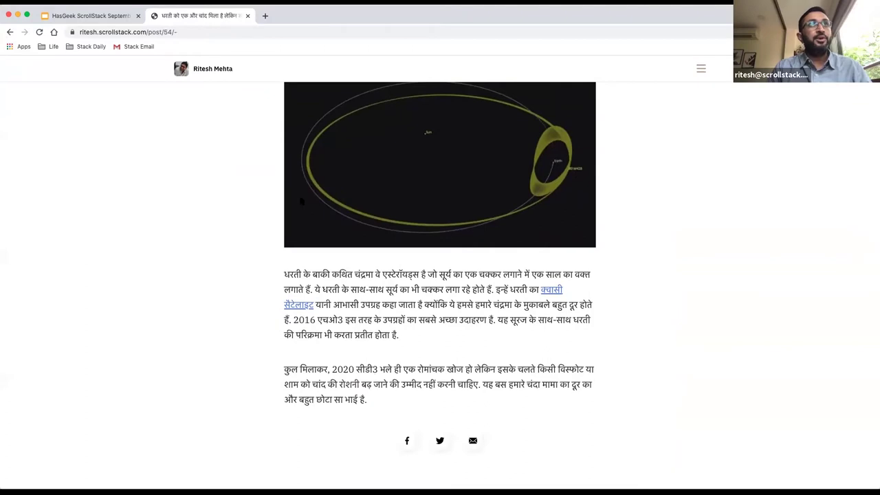
scroll(399, 368, down, 1)
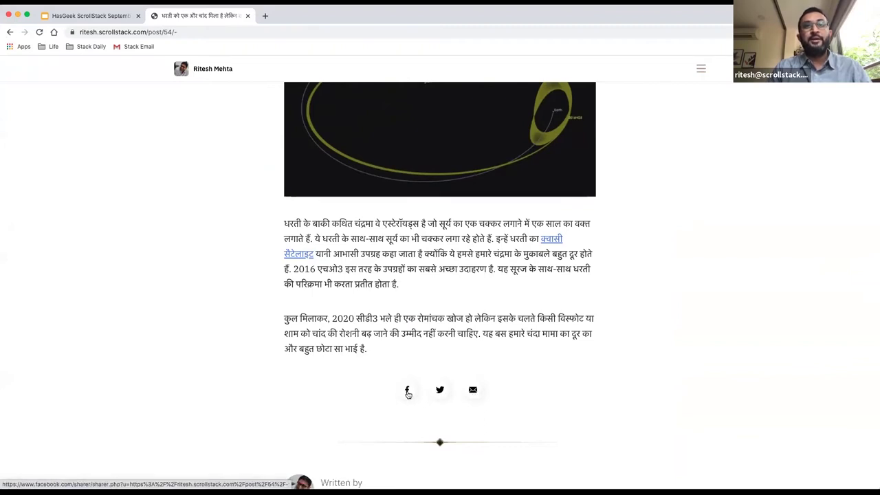
scroll(408, 394, up, 20)
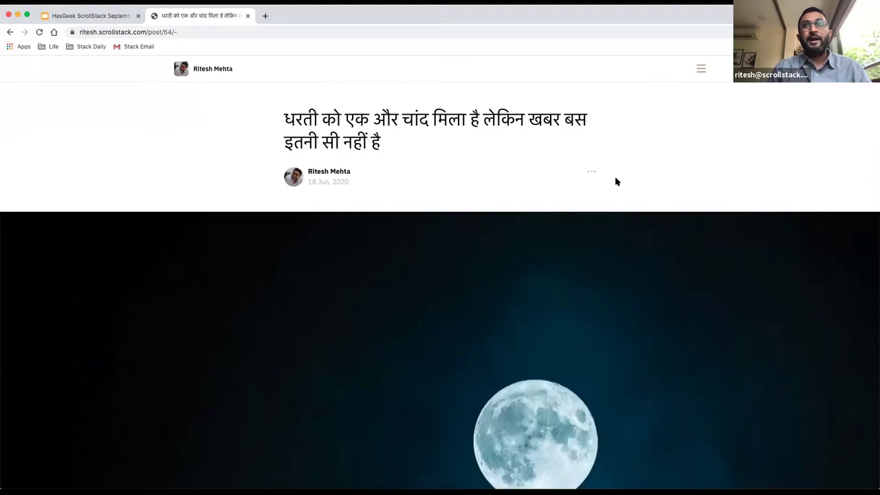
click(592, 173)
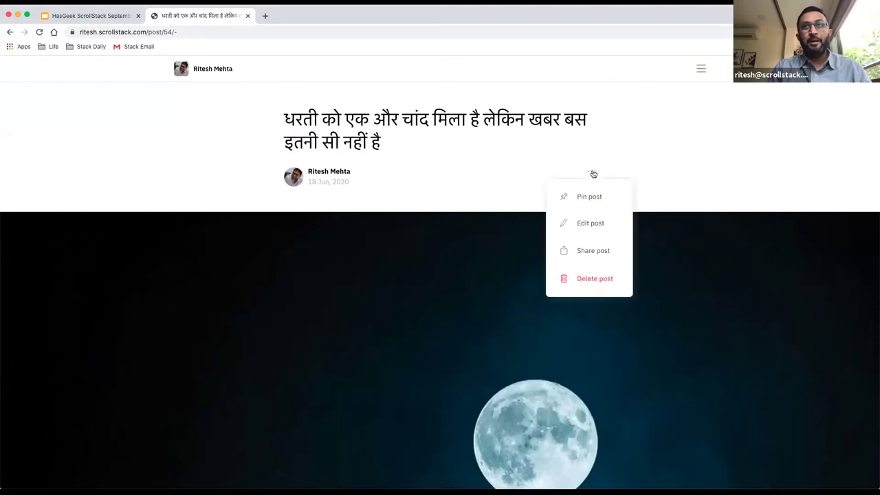
click(190, 120)
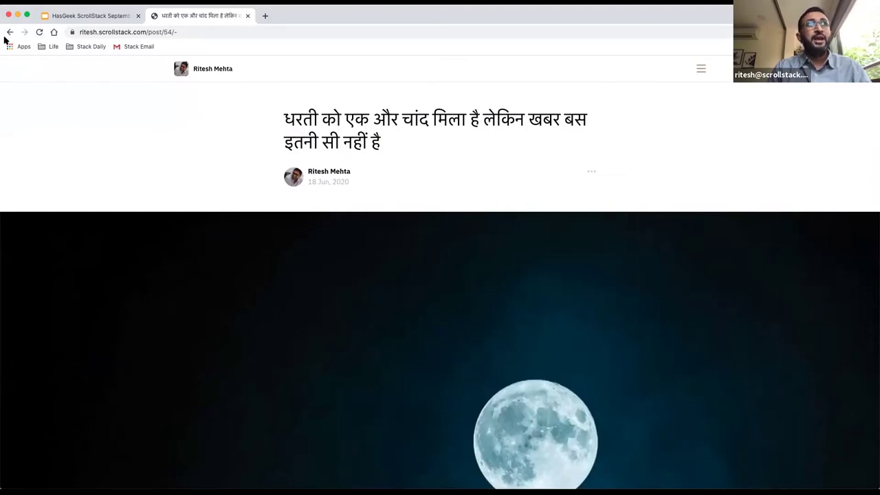
click(8, 33)
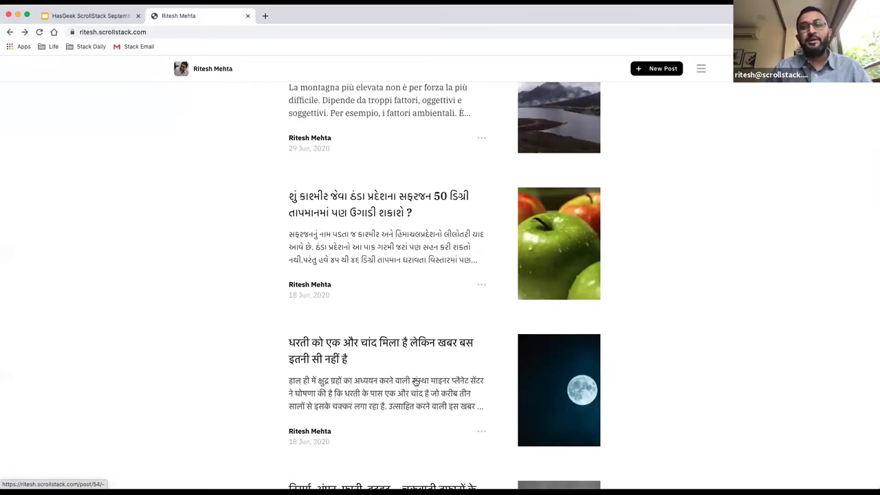
Start a new blank post with the New Post button on the profile page.
scroll(268, 268, up, 6)
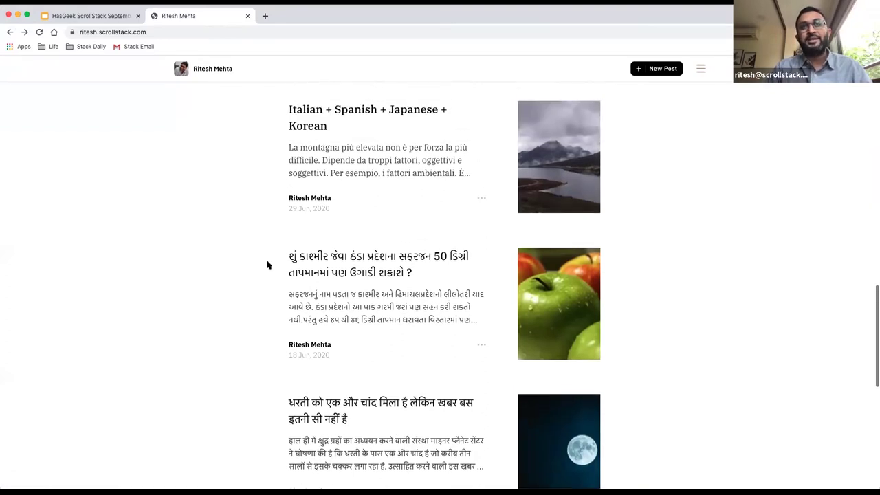
scroll(268, 265, up, 10)
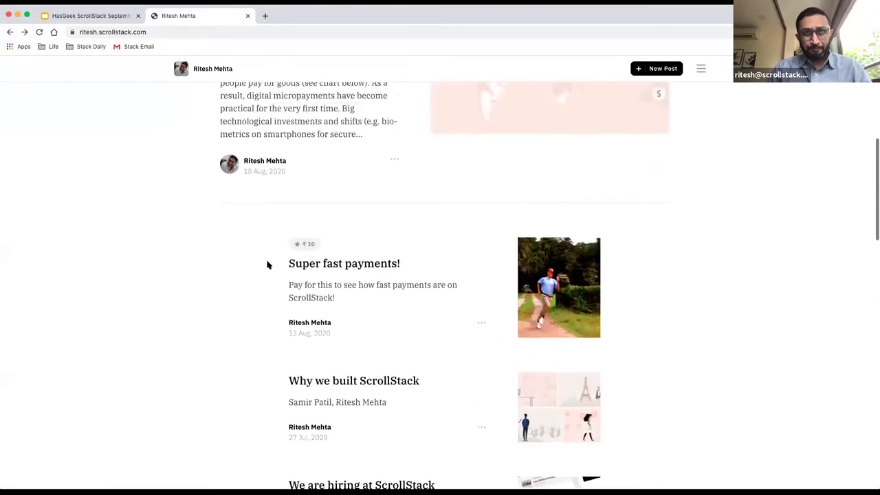
scroll(316, 331, down, 2)
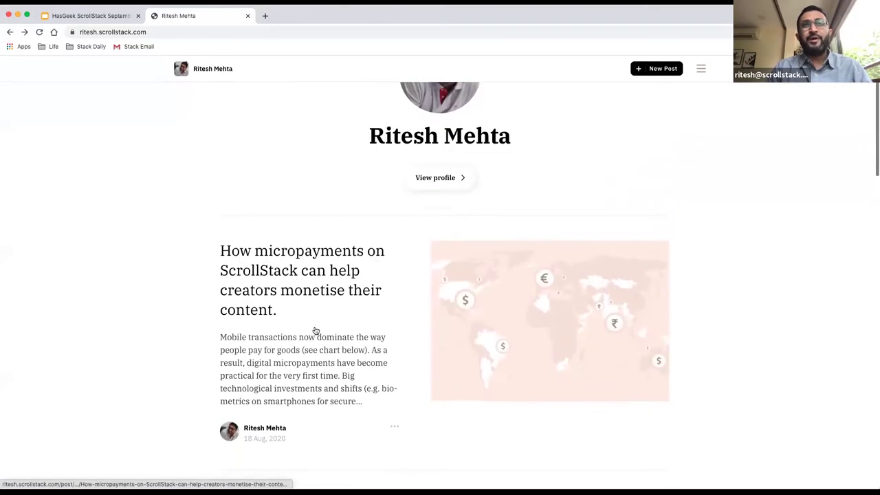
scroll(316, 332, down, 1)
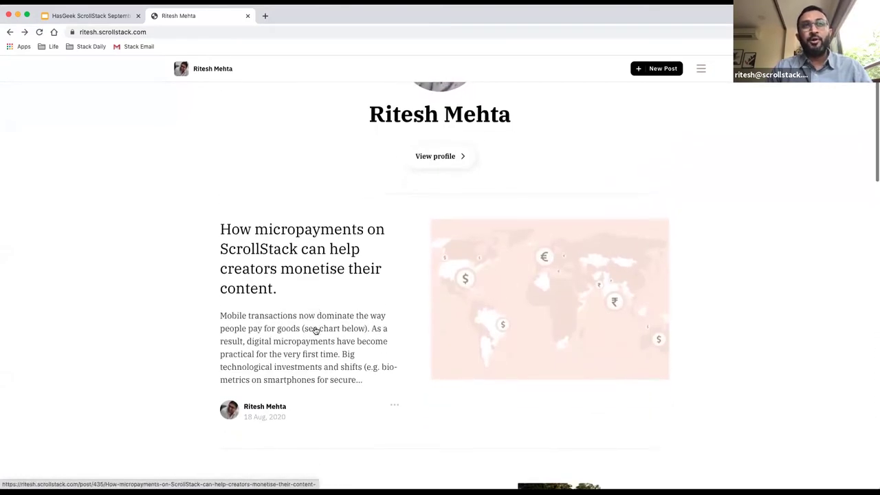
scroll(315, 331, up, 3)
click(672, 68)
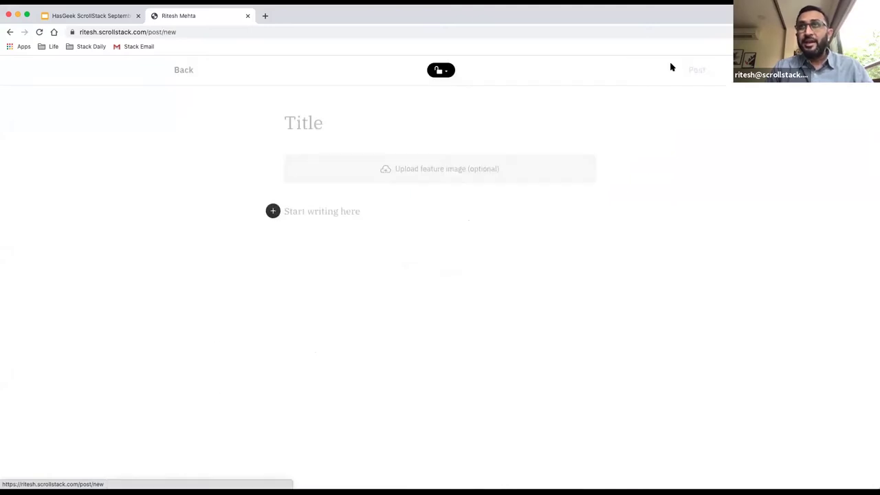
Compare the followers-only and paid visibility options, then save the post as Free for all.
click(447, 72)
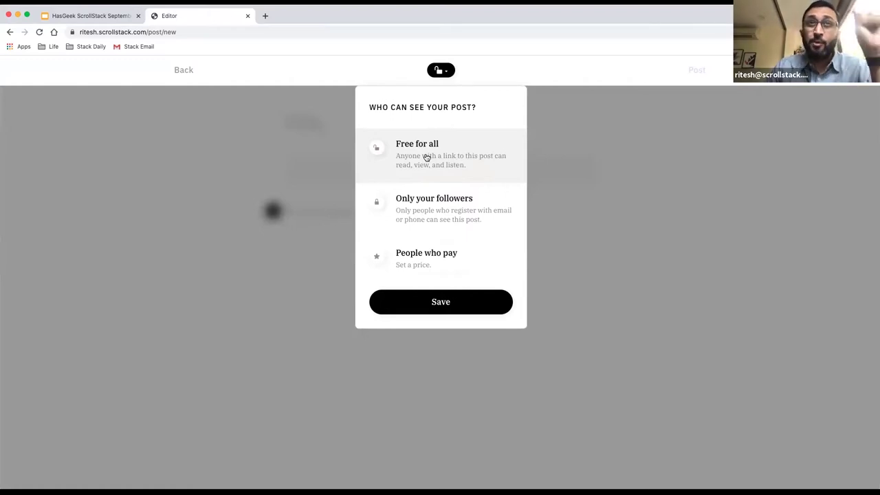
click(444, 211)
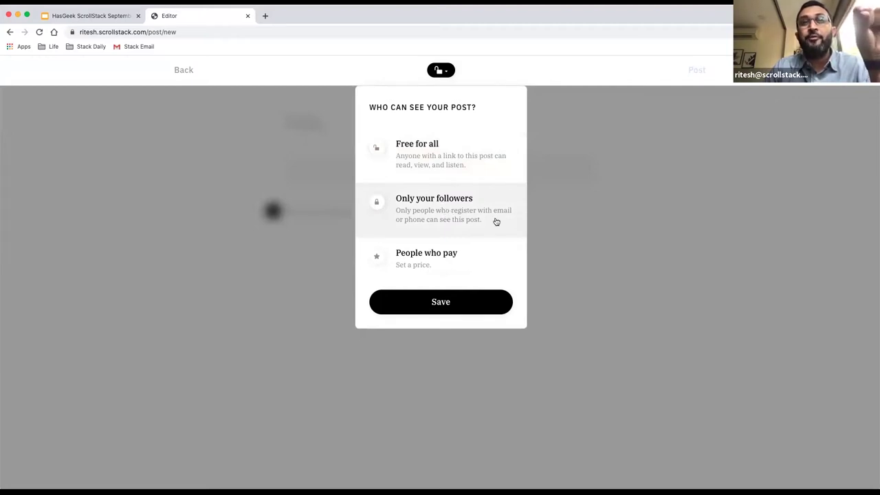
click(480, 265)
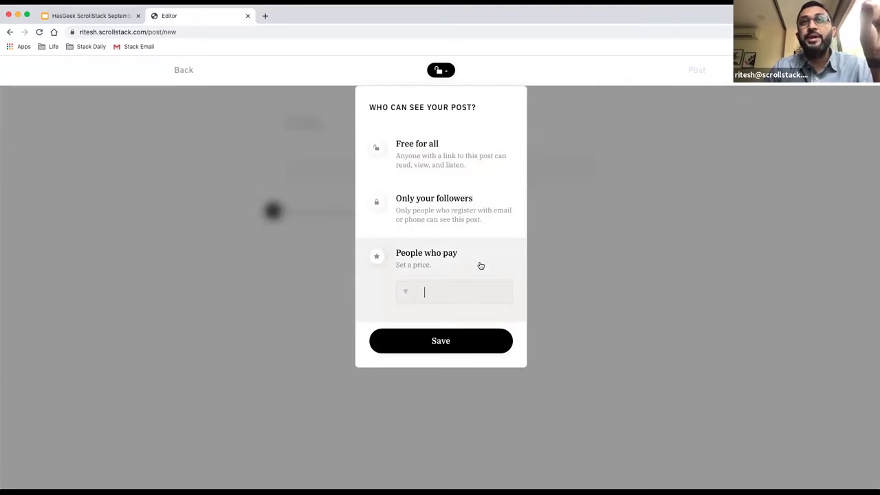
click(458, 164)
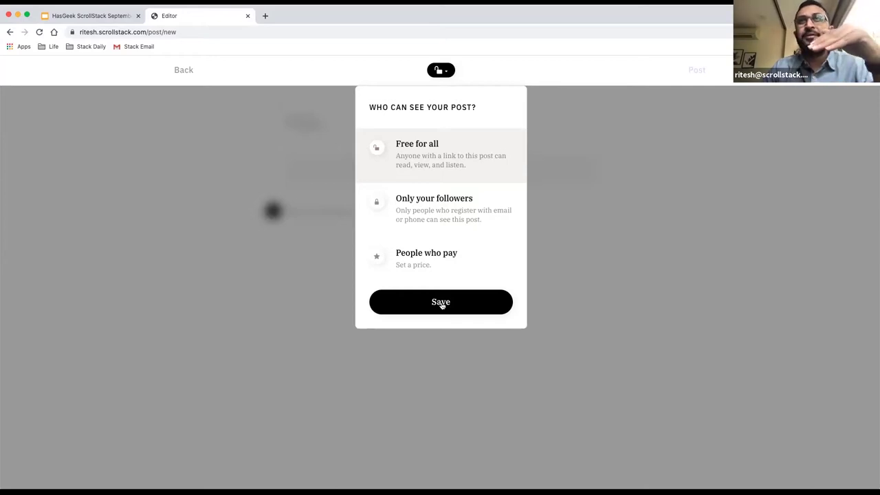
click(441, 303)
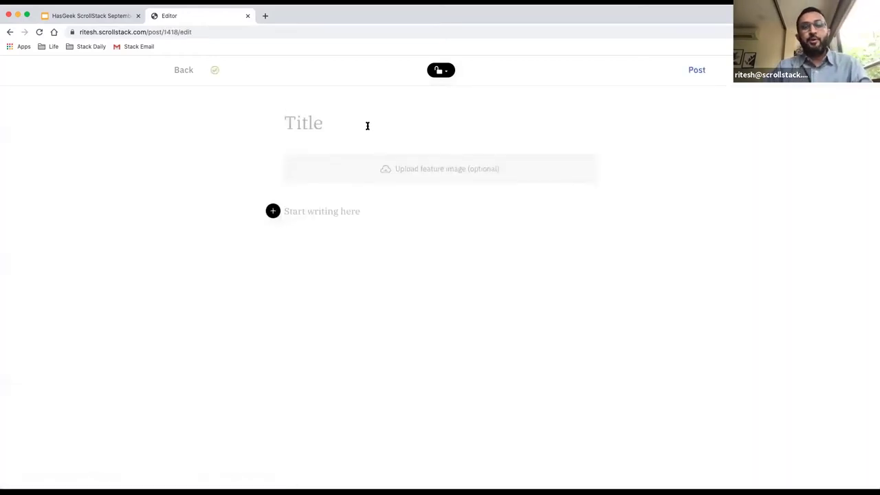
Enter 'Why did we create ScrollStack?' as the post title, correcting typos.
text(Why doid)
key(BackSpace)
key(BackSpace)
text(oid)
key(BackSpace)
key(BackSpace)
key(BackSpace)
key(BackSpace)
text(id we create ScrollS)
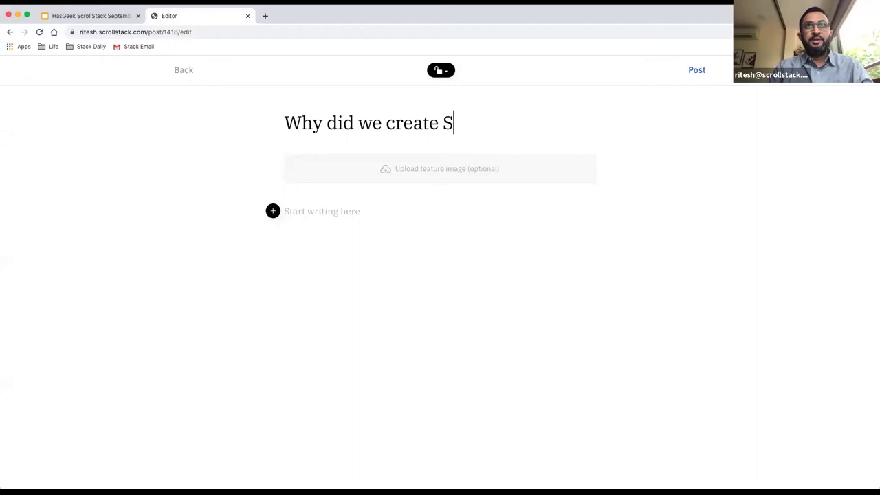
text(tack?)
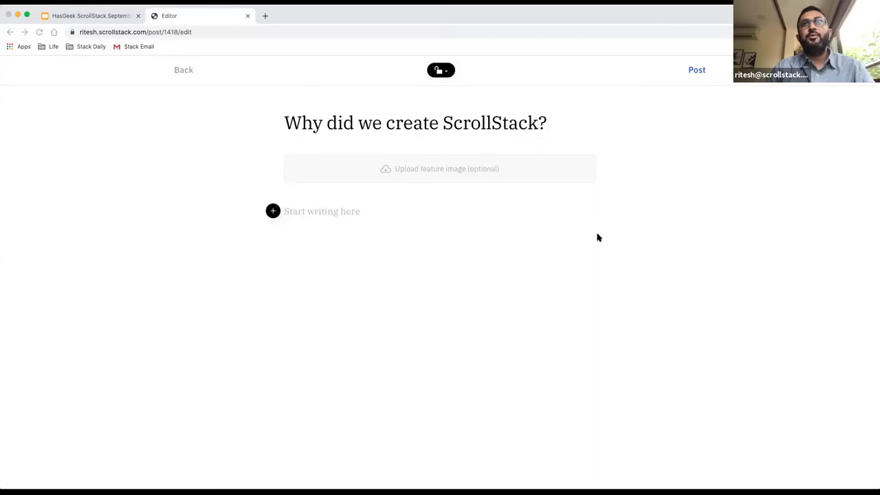
scroll(493, 243, down, 5)
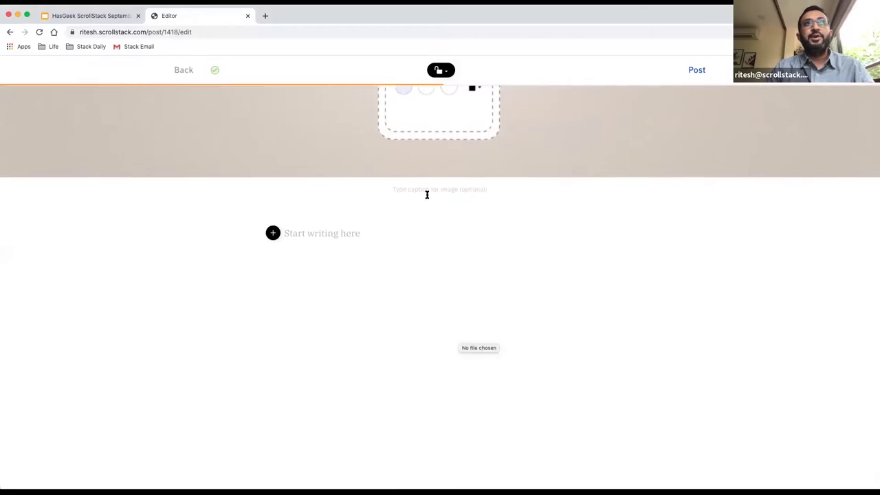
Caption the feature image 'Image Source: Scroll DESING TEAM'.
text(Image Source: )
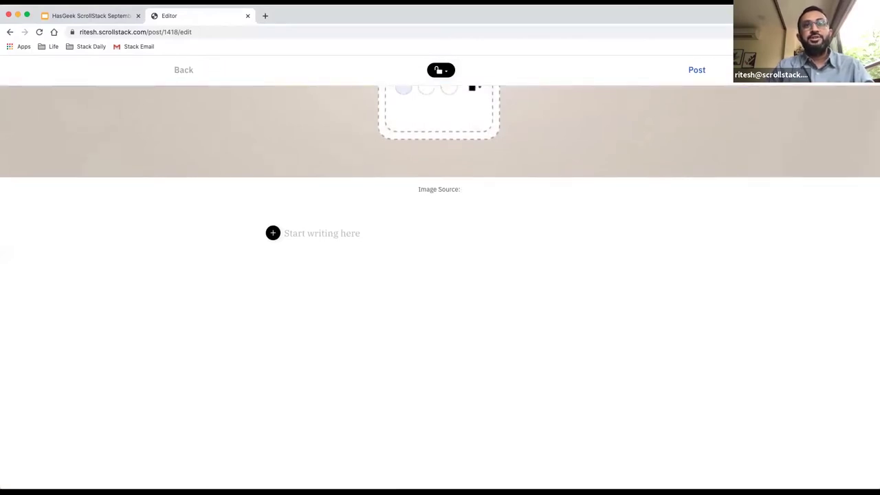
text(ScrollS)
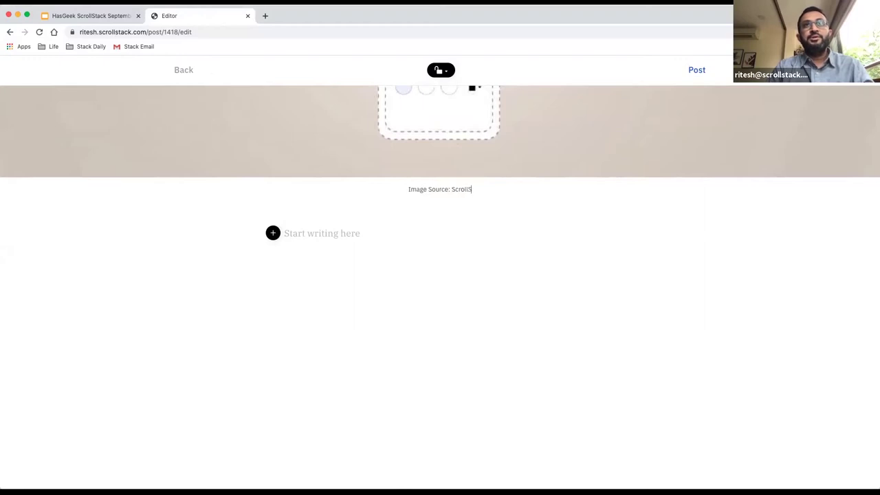
key(BackSpace)
text(DESING TEAM)
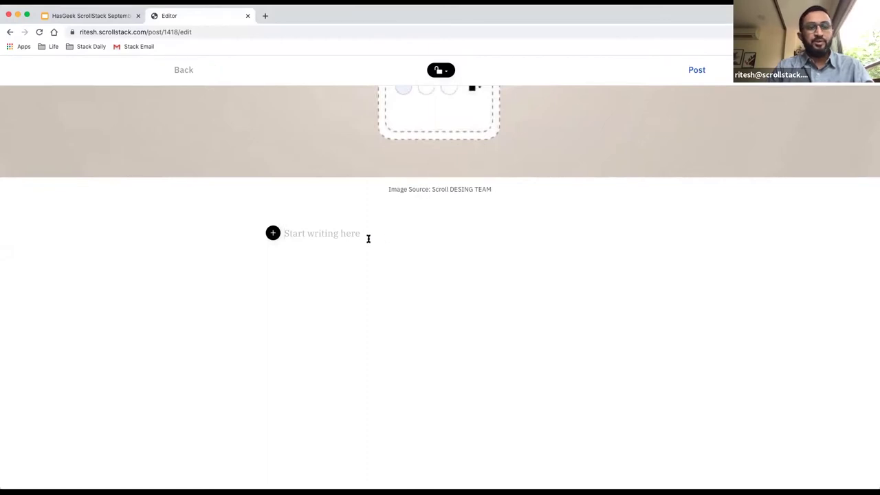
Write the intro line 'These are the reasons why:' in the post body.
click(284, 233)
text(Three)
key(BackSpace)
key(BackSpace)
key(BackSpace)
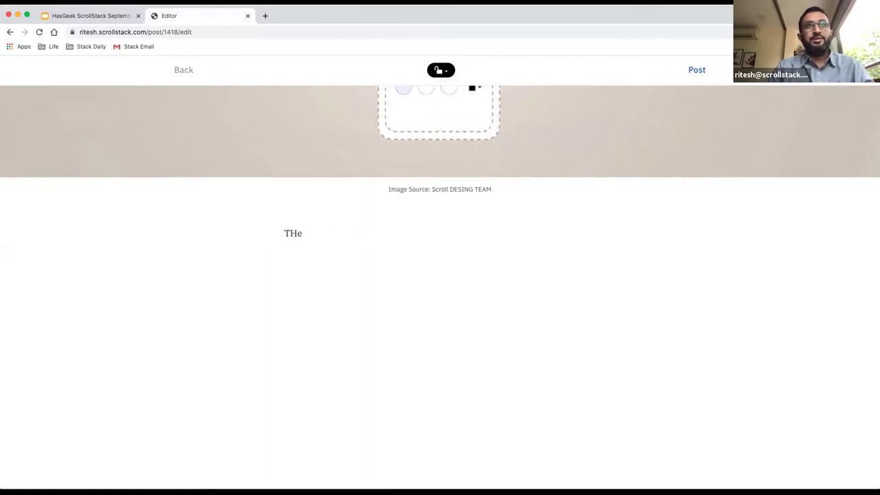
text(ese are the reasons why:)
key(Return)
Add a numbered list of Reason 1, Reason 2 and Reason 3 below the intro.
click(273, 268)
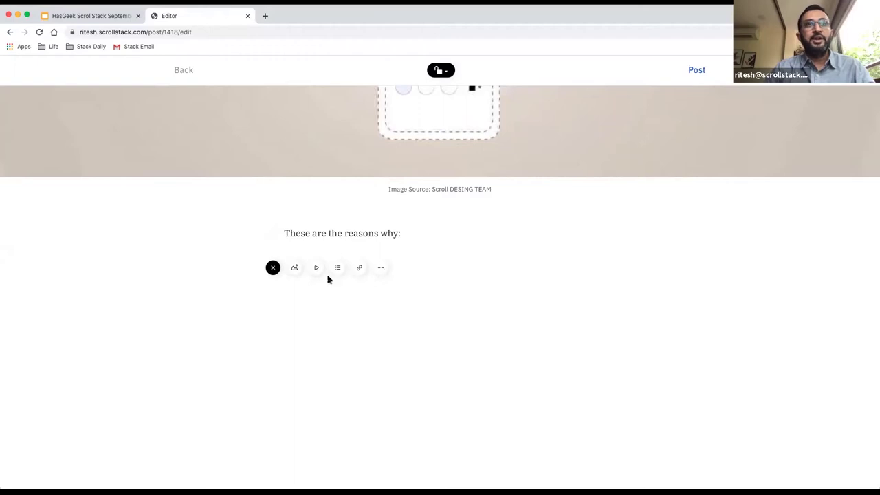
click(338, 268)
text(Rason)
text(eason)
text(Reaso)
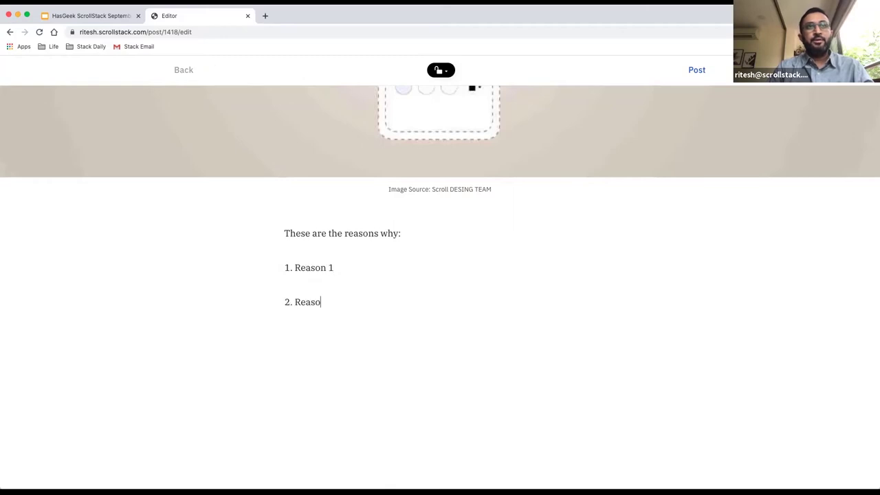
text(n 2Reason 3)
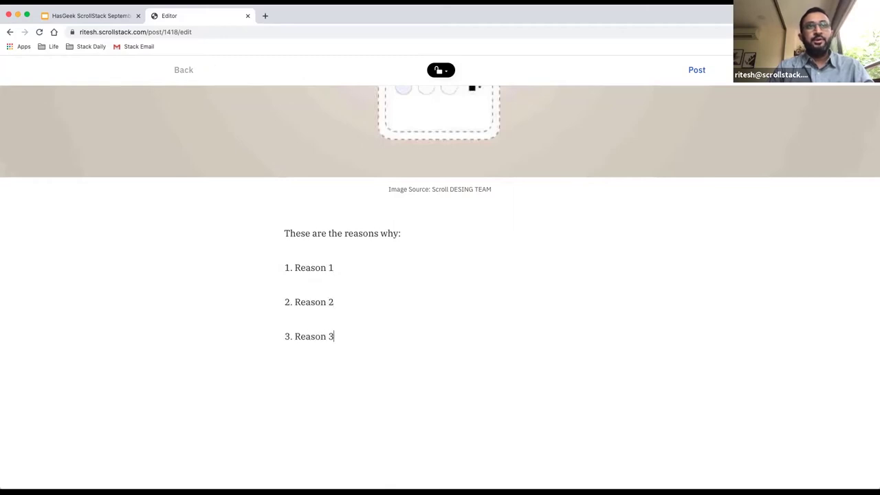
key(Return)
key(Return)
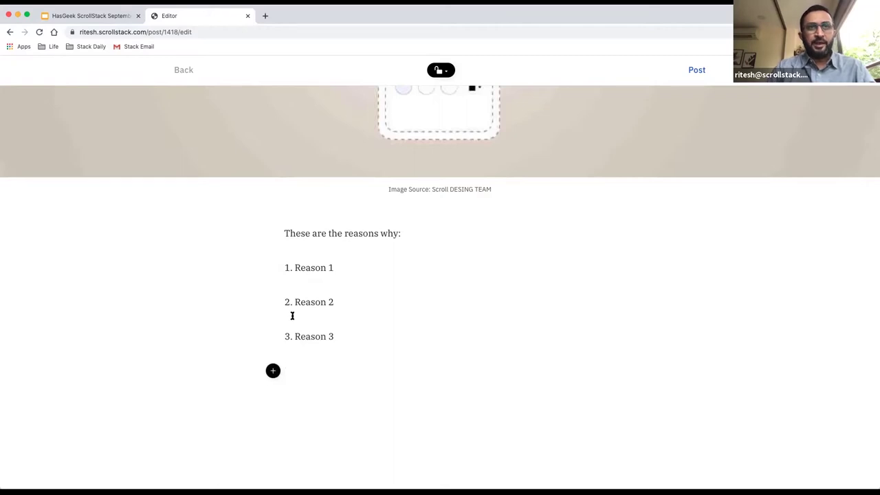
scroll(328, 372, down, 2)
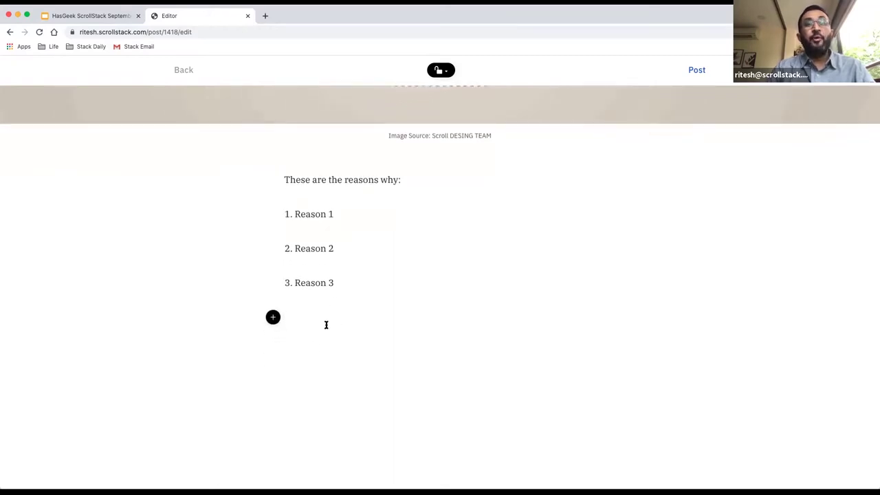
scroll(326, 324, down, 2)
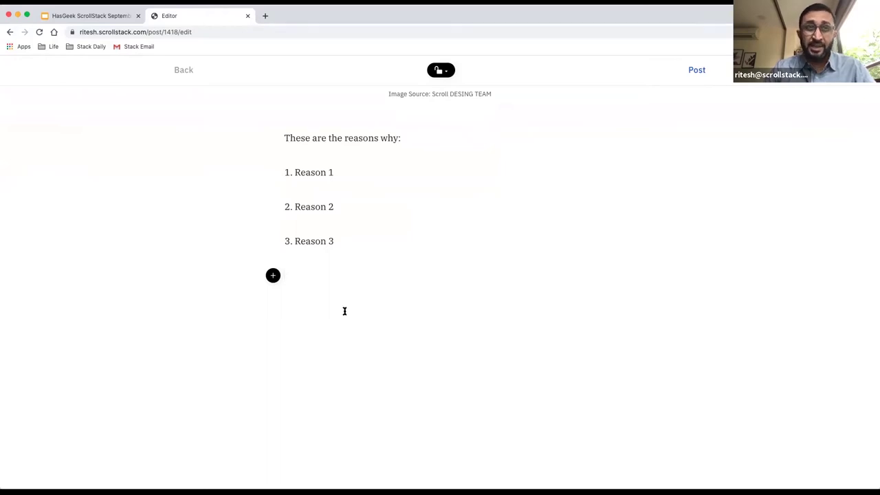
Review the insert options on the empty line, then publish the post with Post.
click(273, 276)
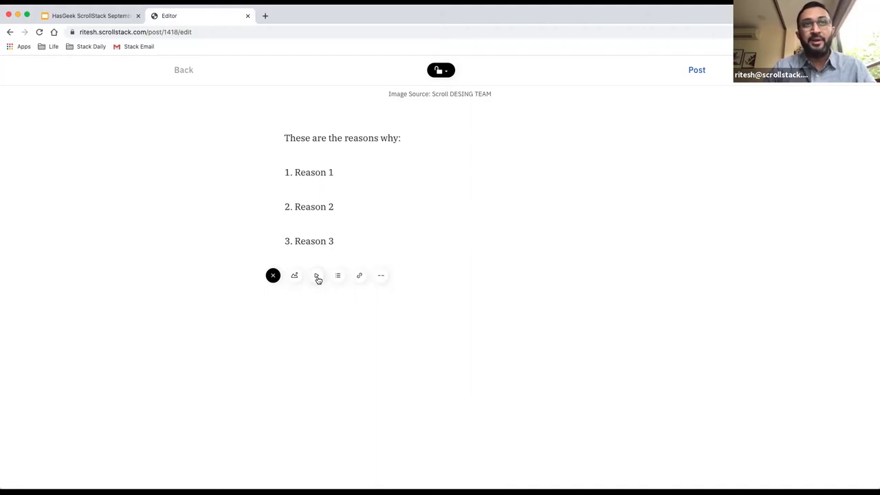
scroll(348, 240, up, 10)
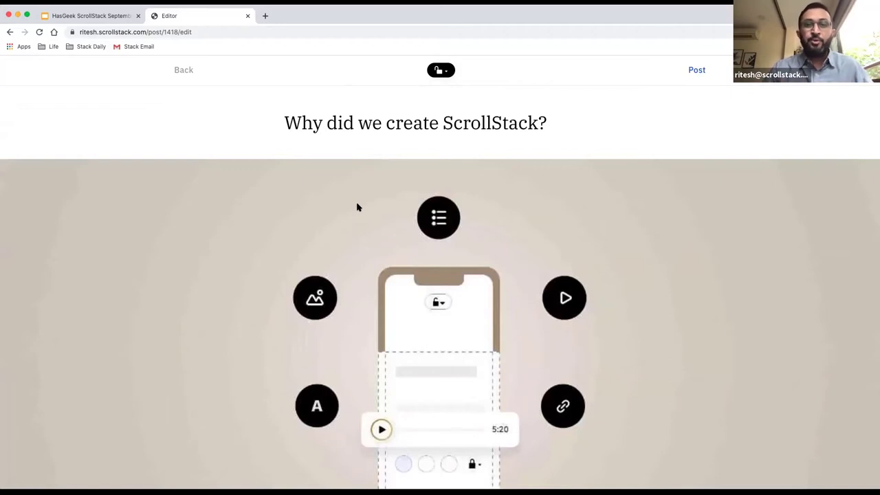
click(698, 73)
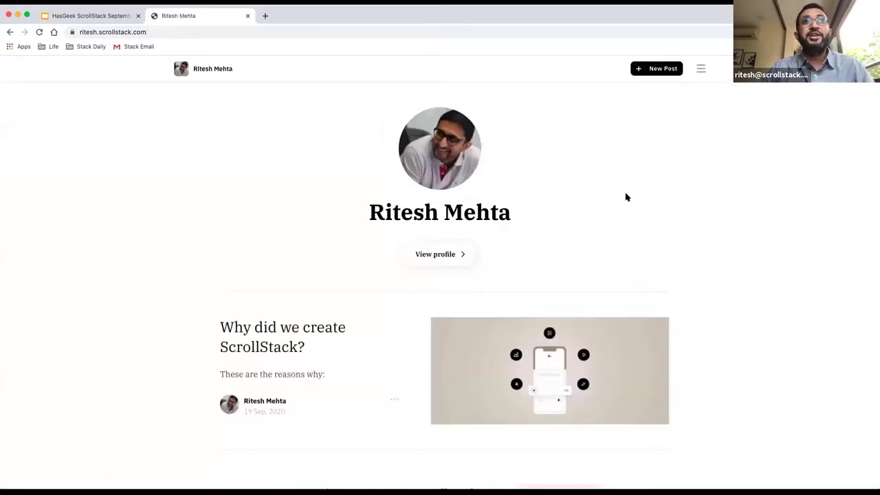
Scroll the profile page to see the new post listed with its image and excerpt.
scroll(626, 197, down, 3)
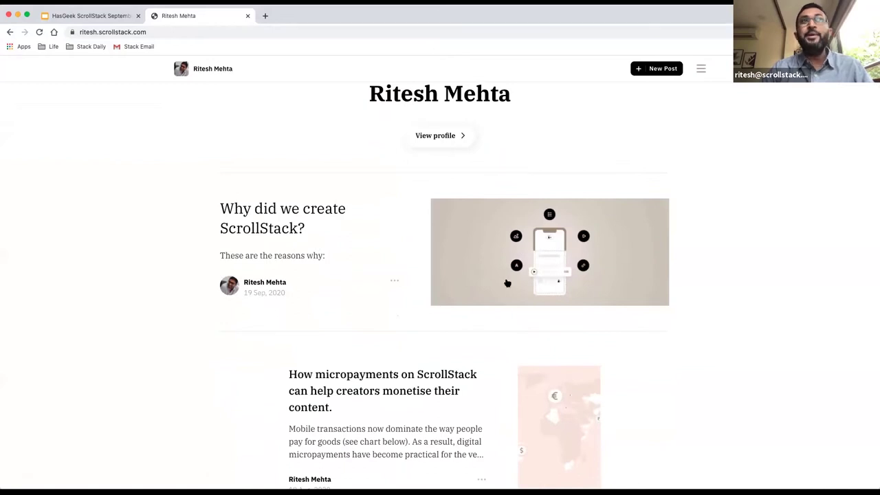
scroll(507, 283, down, 1)
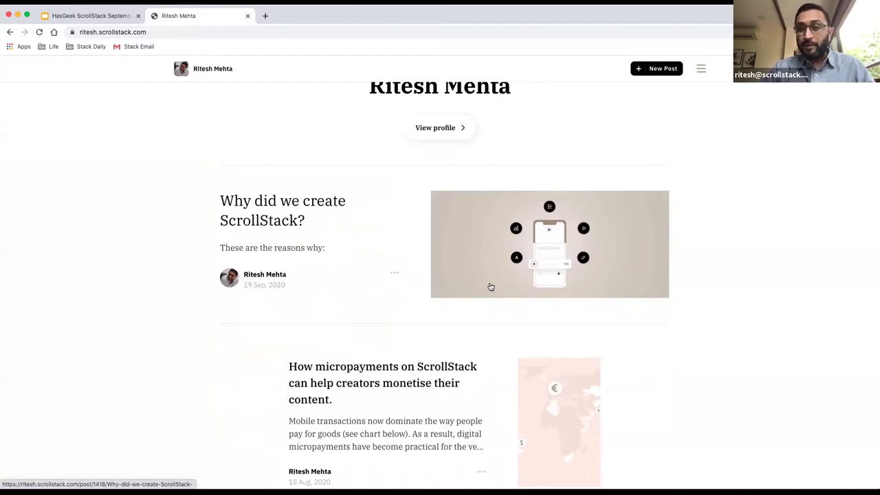
scroll(376, 278, down, 2)
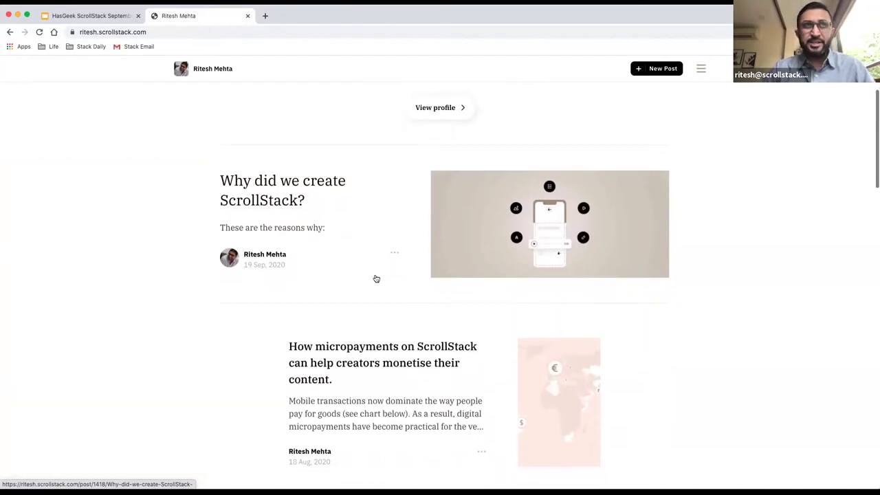
scroll(398, 333, up, 5)
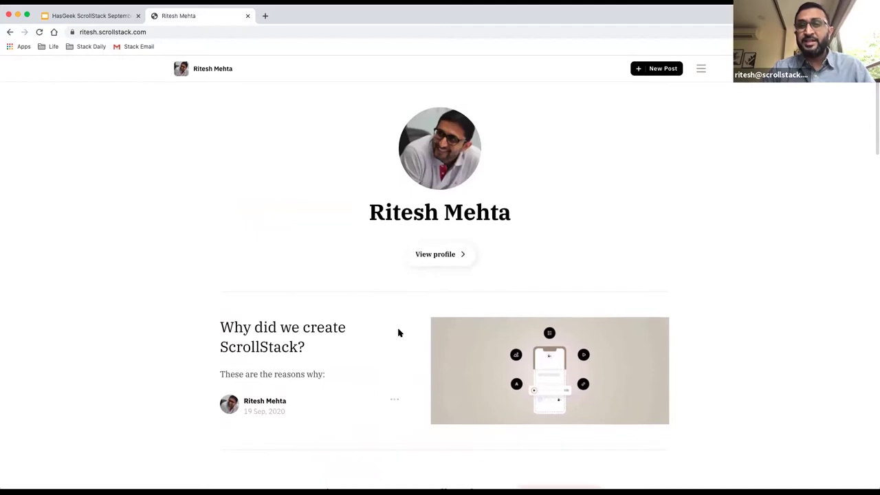
Load The Browser's publication at thebrowser.scrollstack.com from the address bar.
click(392, 30)
text(theb)
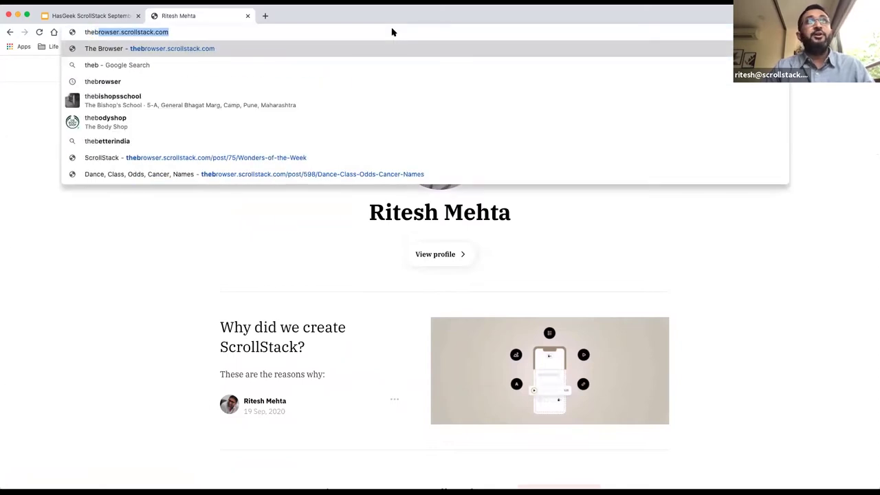
key(Return)
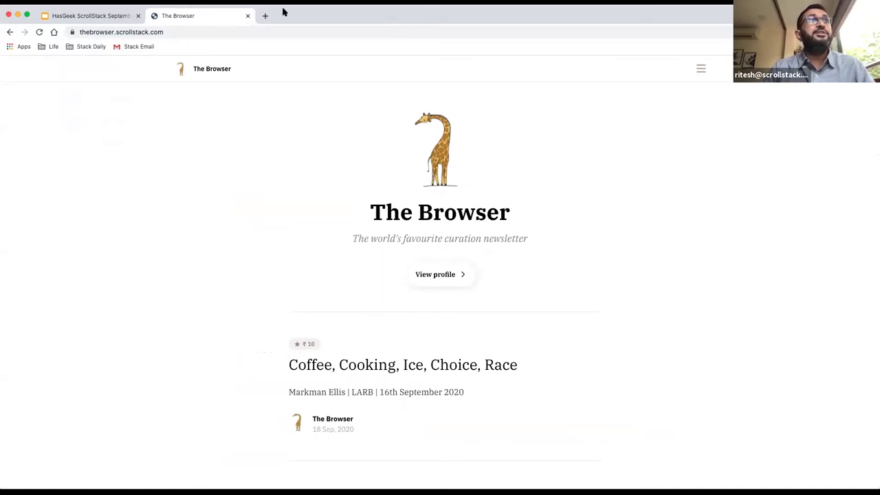
Open Chrome's Developer Tools from View > Developer with a mobile device viewport.
key(ctrl+F2)
key(Down)
key(Right)
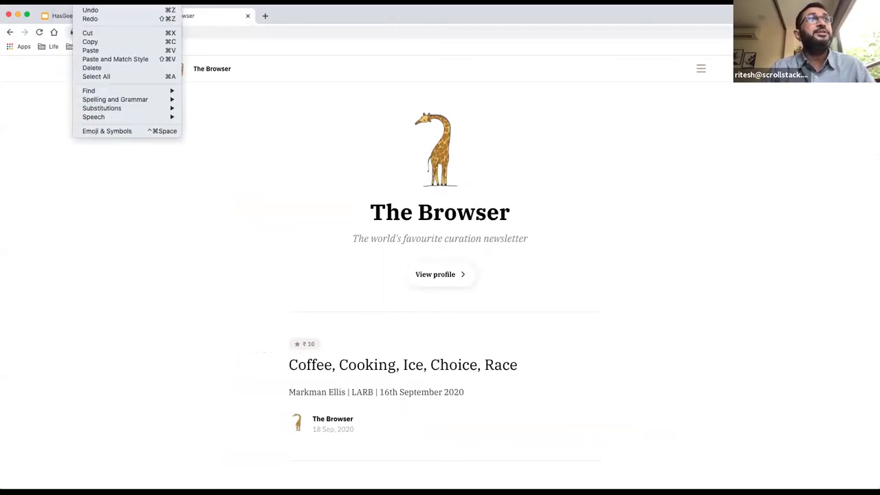
key(Right)
mouse_move(152, 131)
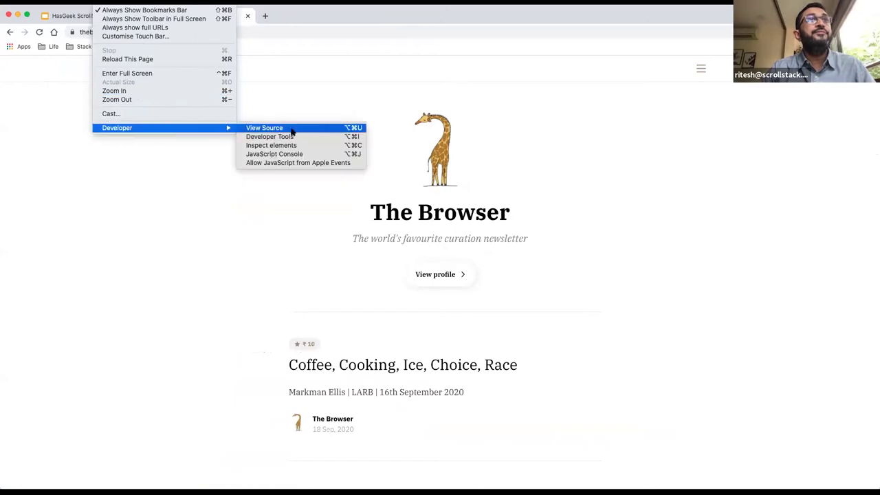
click(302, 137)
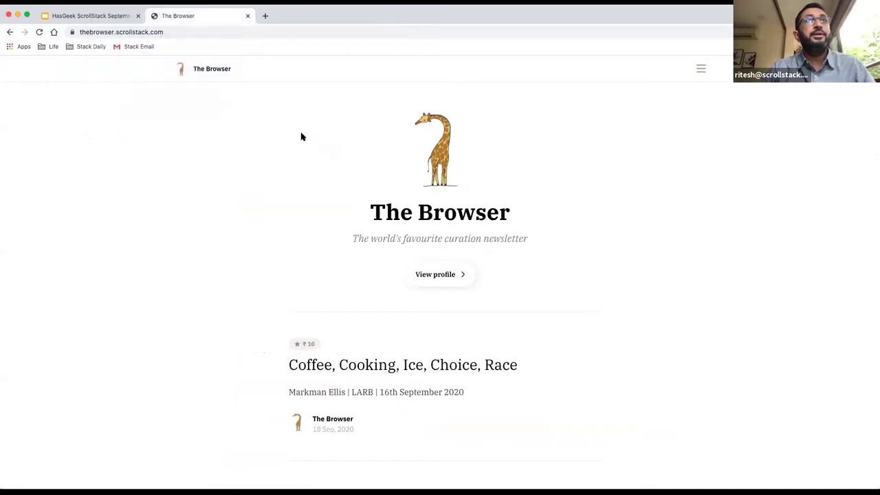
Scroll The Browser's mobile article list and open 'Sweden, Elvis, Breath, Cities, Soap'.
scroll(343, 270, down, 2)
scroll(344, 270, up, 3)
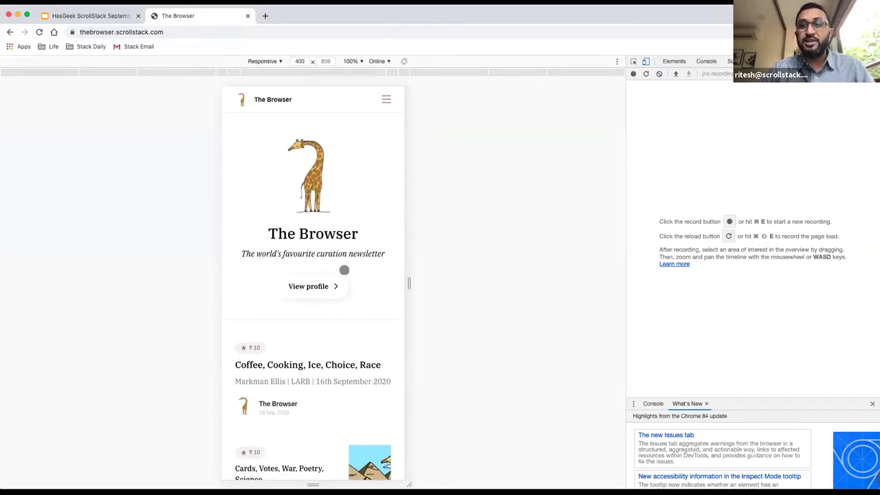
scroll(344, 270, down, 5)
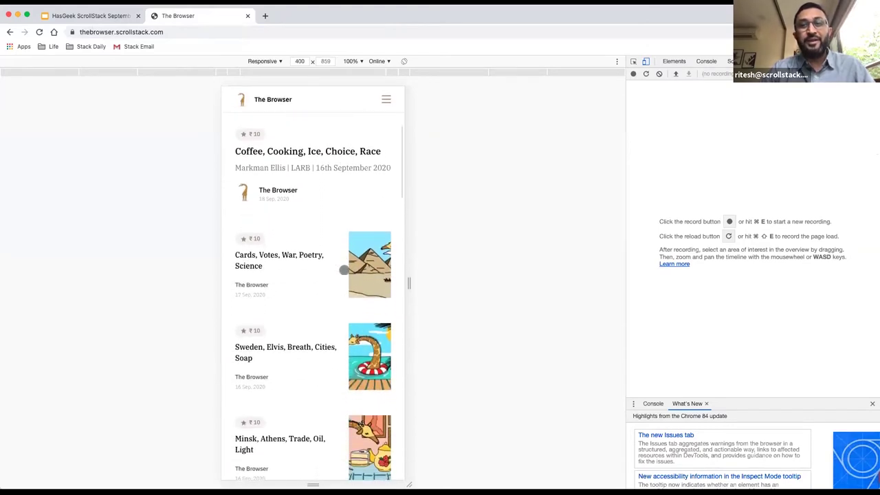
scroll(344, 270, down, 2)
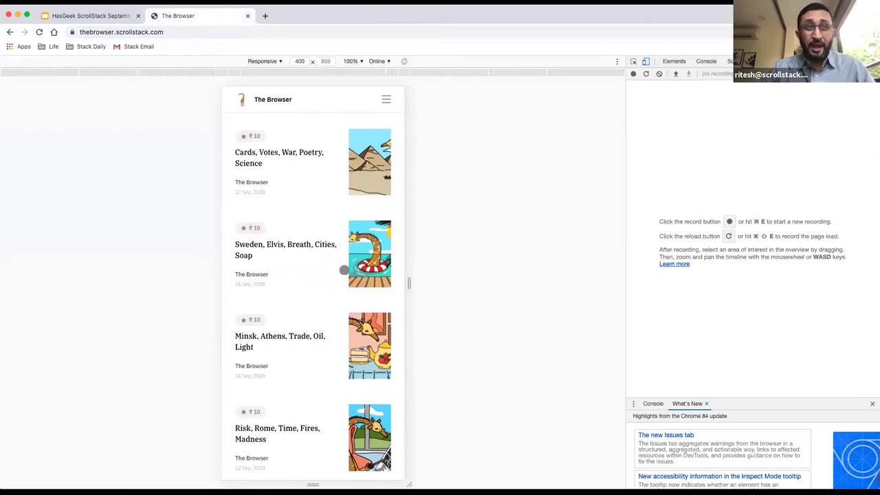
scroll(344, 270, up, 2)
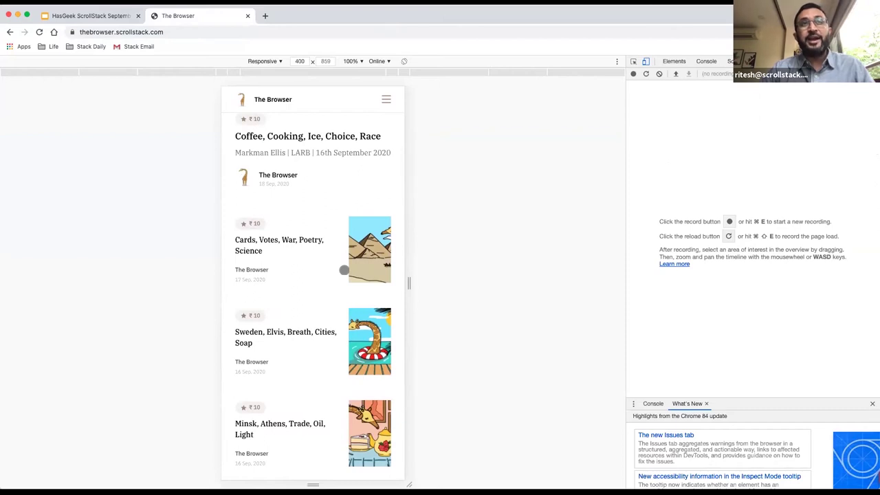
scroll(344, 270, up, 1)
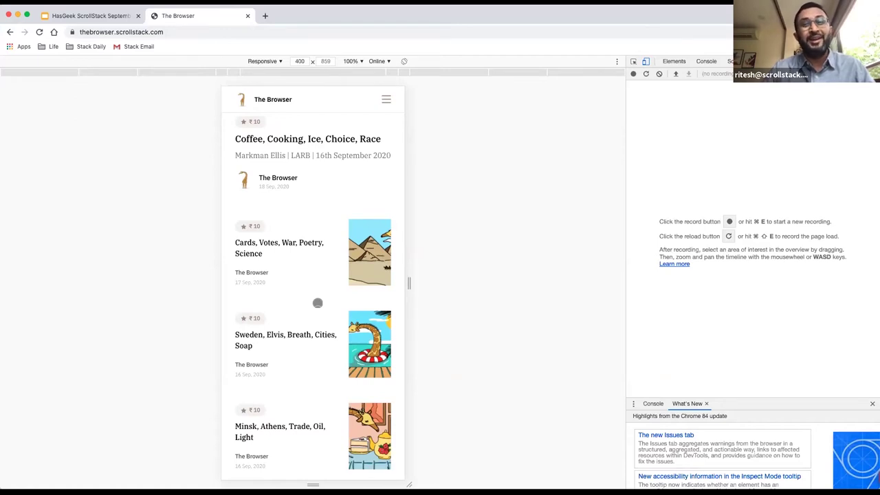
scroll(316, 304, down, 3)
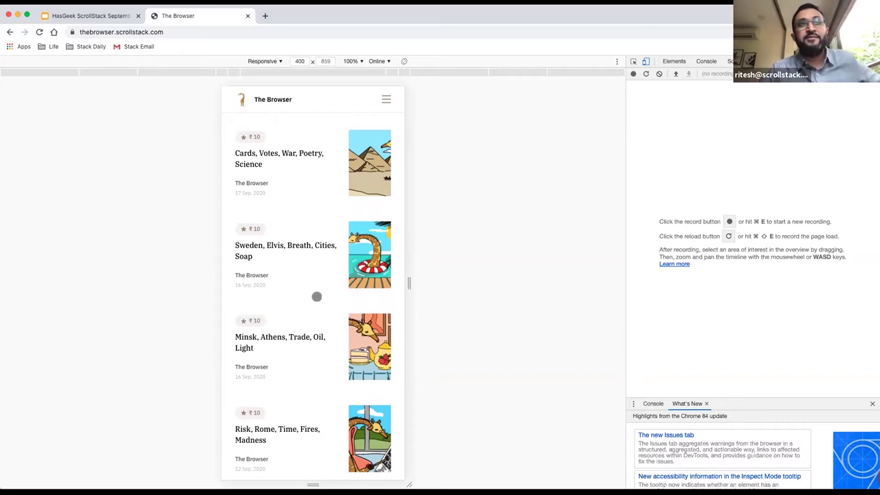
click(314, 245)
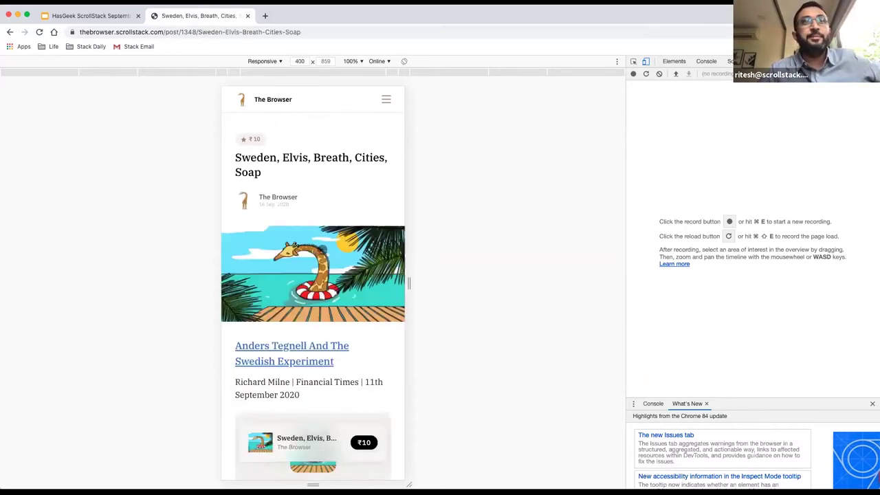
Start the ₹10 purchase and enter and verify the buyer's UPI ID.
scroll(334, 323, down, 5)
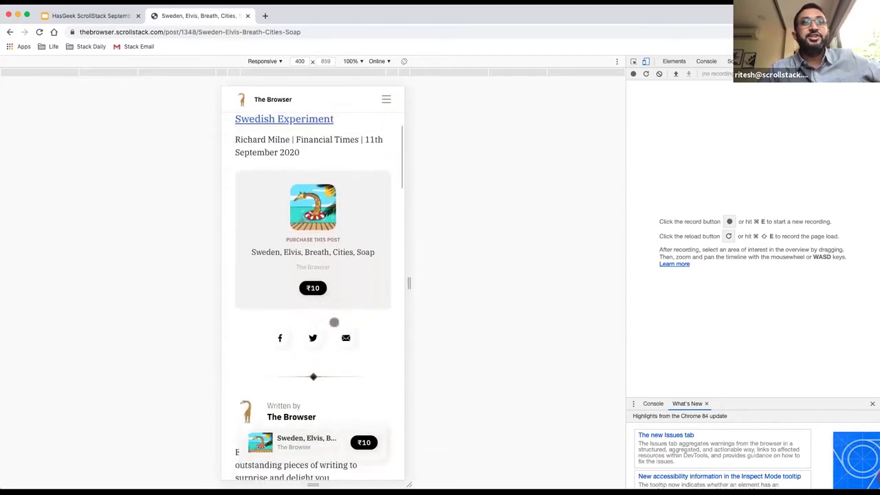
scroll(334, 322, up, 4)
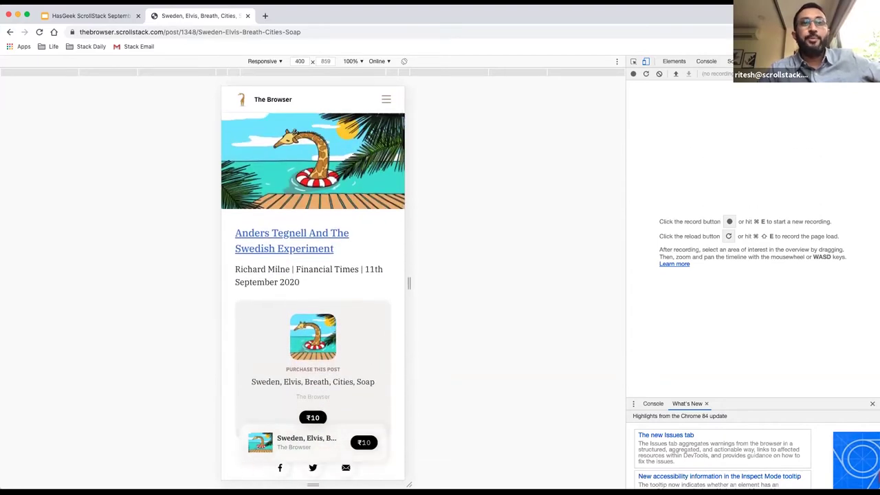
click(364, 442)
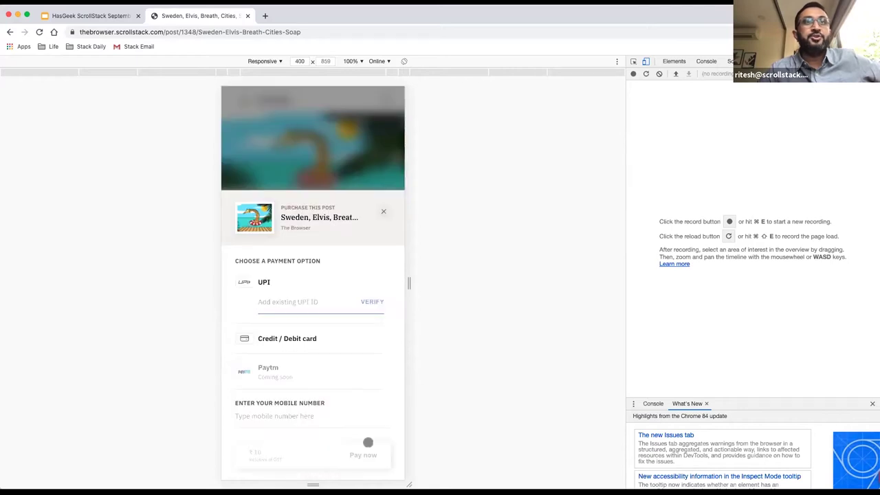
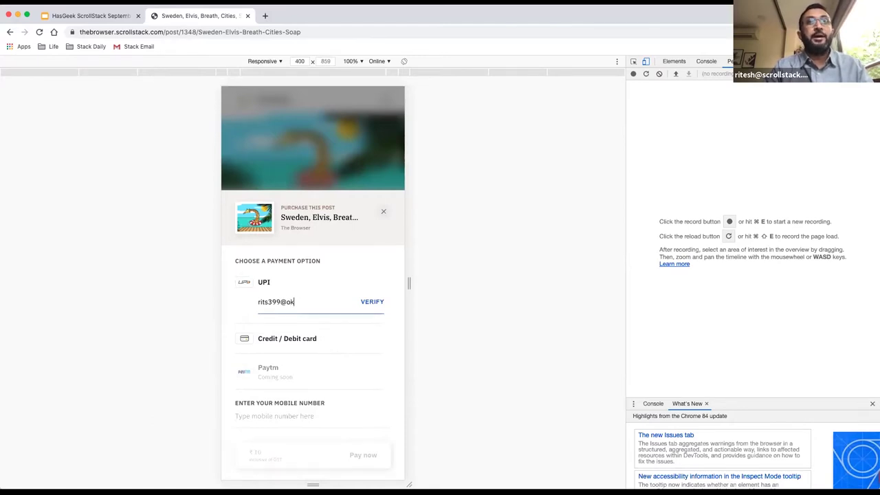
key(Return)
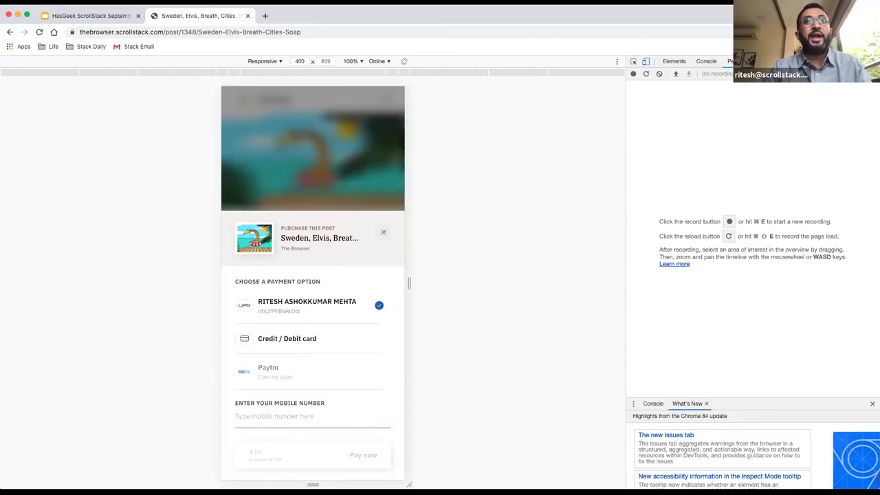
Enter the buyer's mobile number and pay ₹10 to unlock the post.
scroll(346, 342, down, 1)
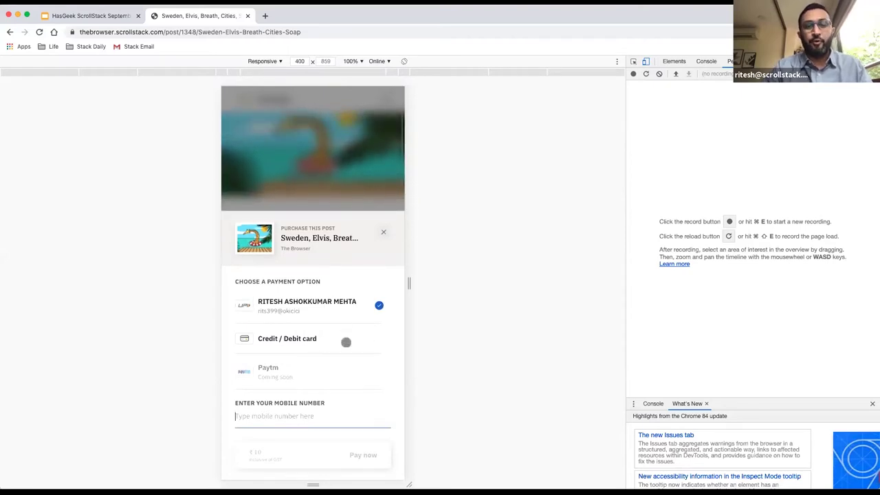
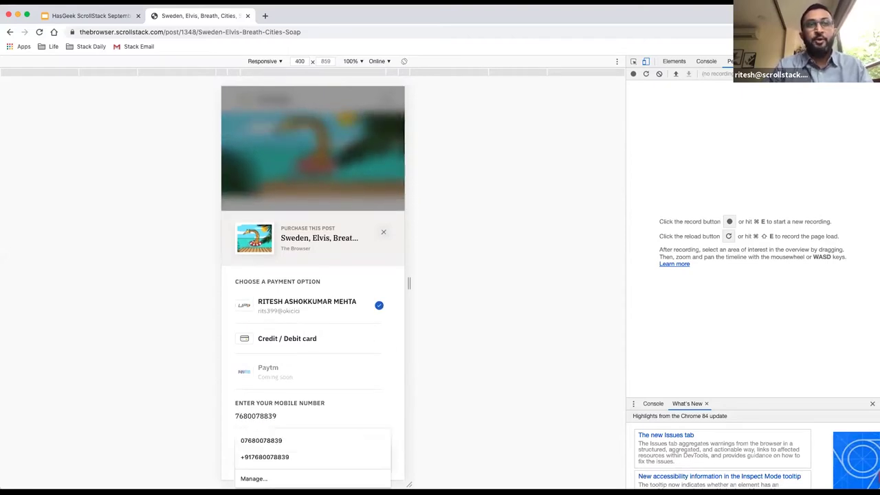
click(362, 385)
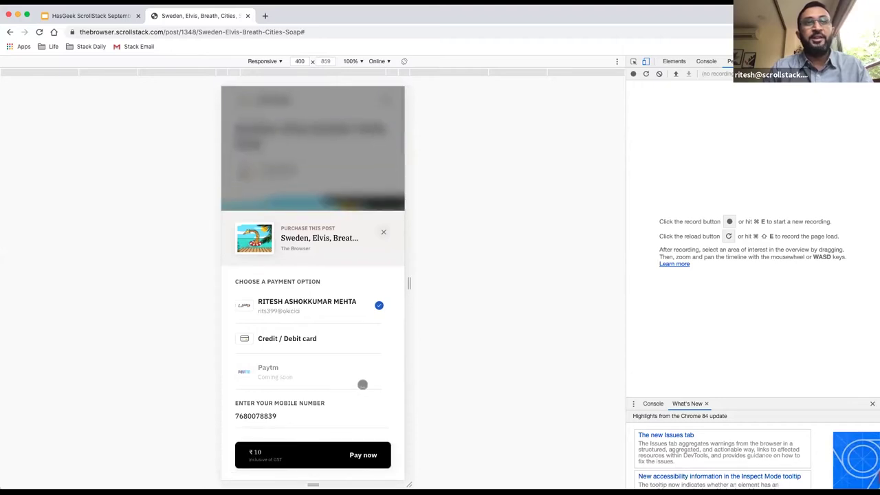
click(363, 455)
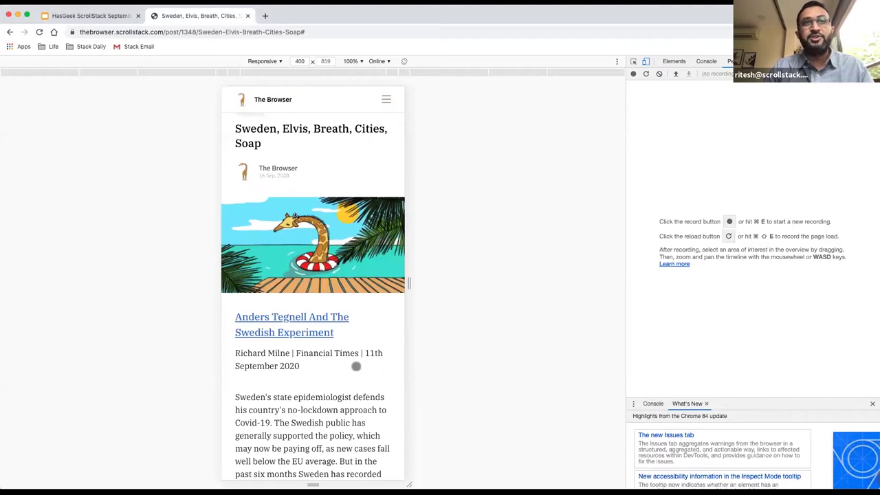
scroll(356, 366, down, 5)
scroll(356, 366, down, 8)
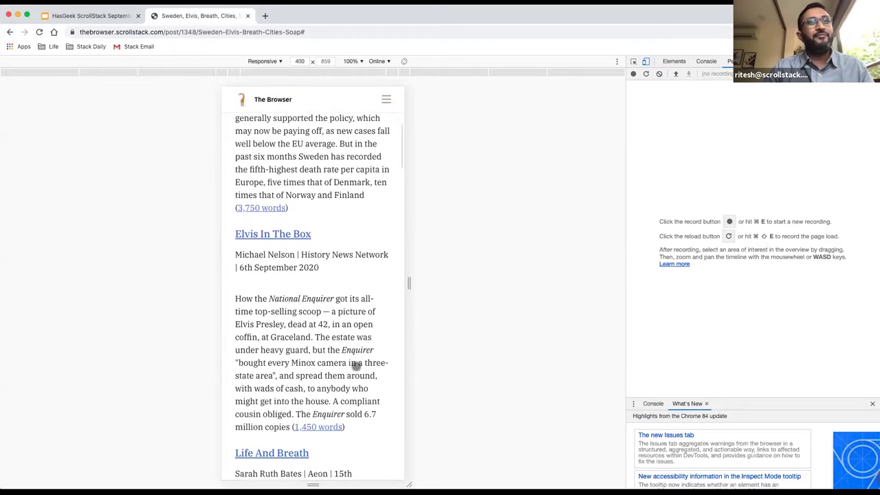
scroll(356, 365, down, 9)
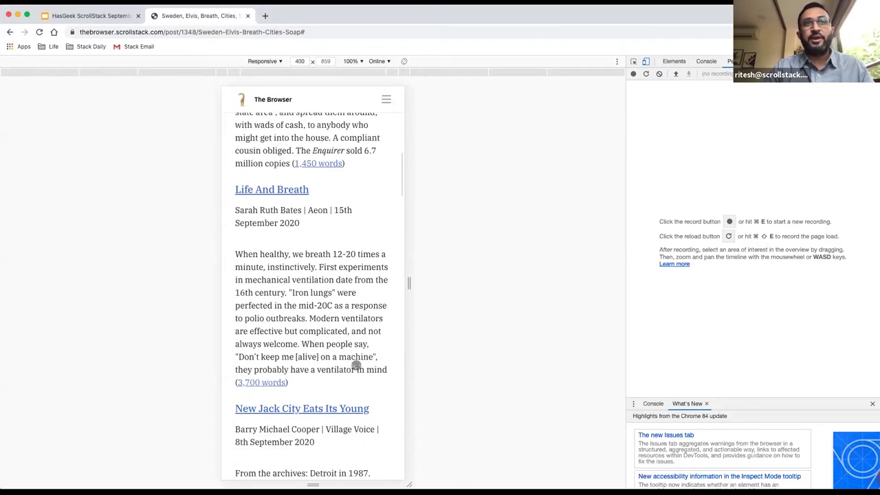
scroll(356, 365, down, 11)
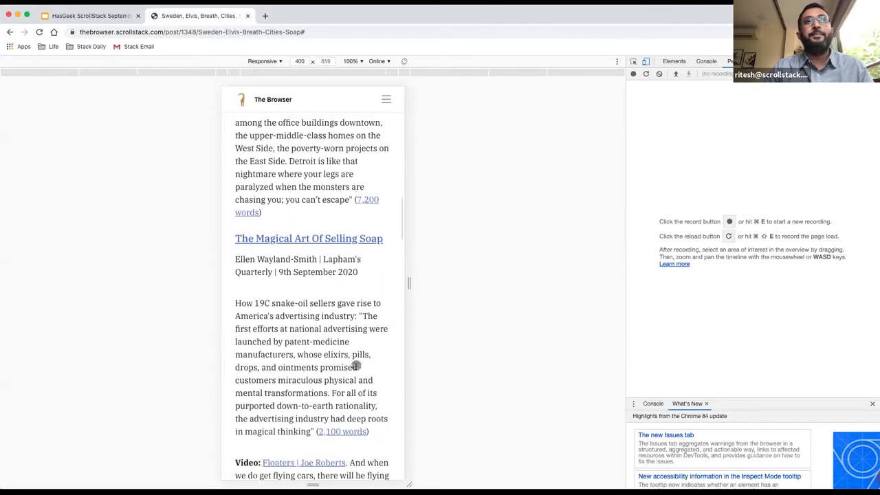
scroll(356, 365, down, 4)
scroll(356, 366, up, 12)
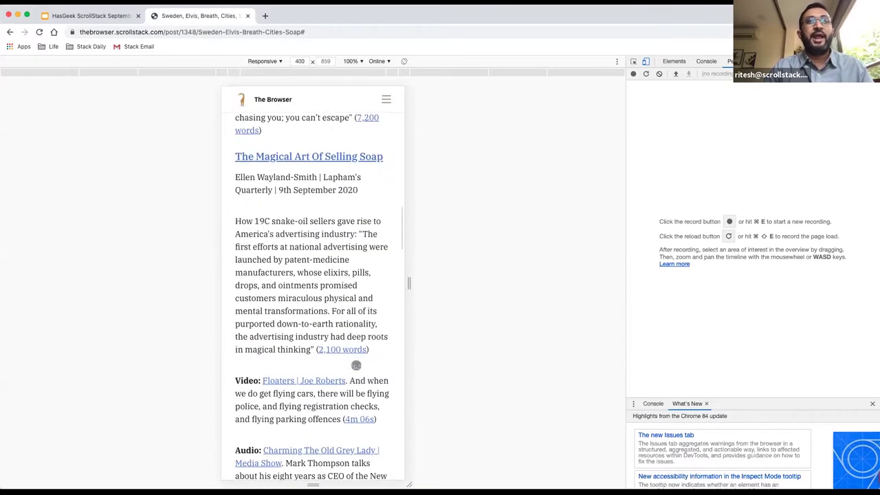
scroll(356, 365, up, 20)
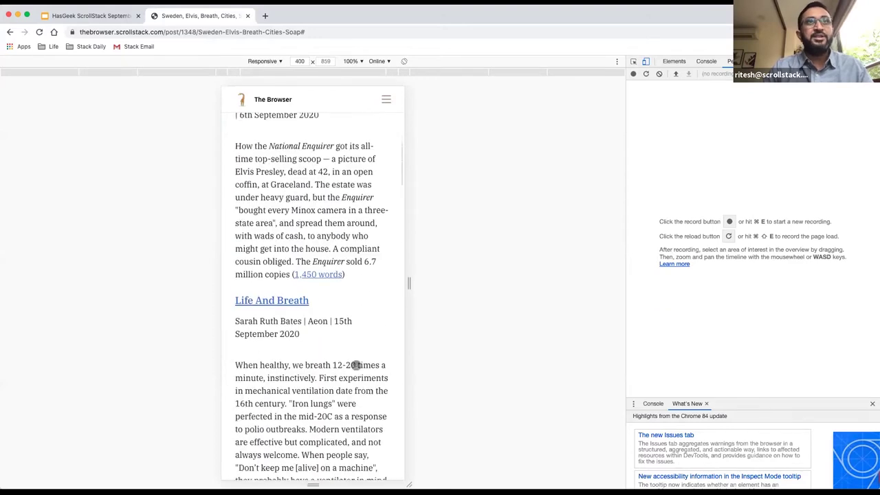
scroll(356, 365, up, 3)
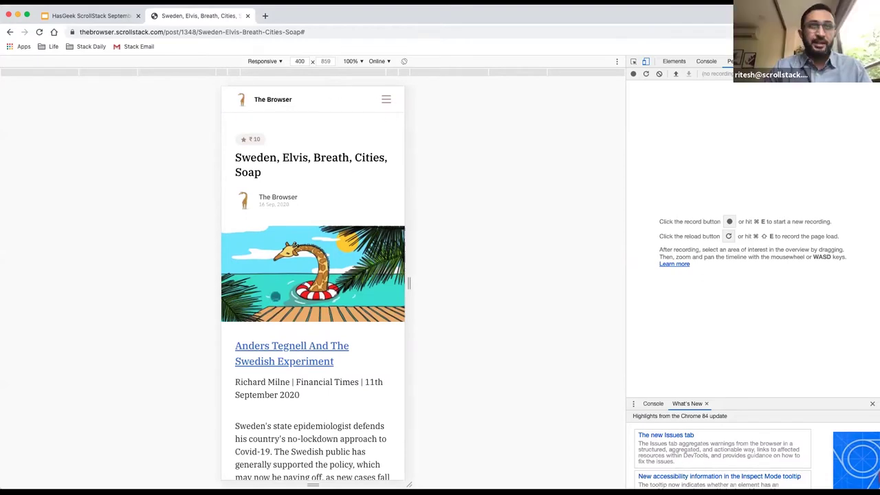
Return to The Browser's publication home page and scroll through its list of ₹10 posts.
click(272, 99)
scroll(349, 300, down, 1)
scroll(350, 300, down, 6)
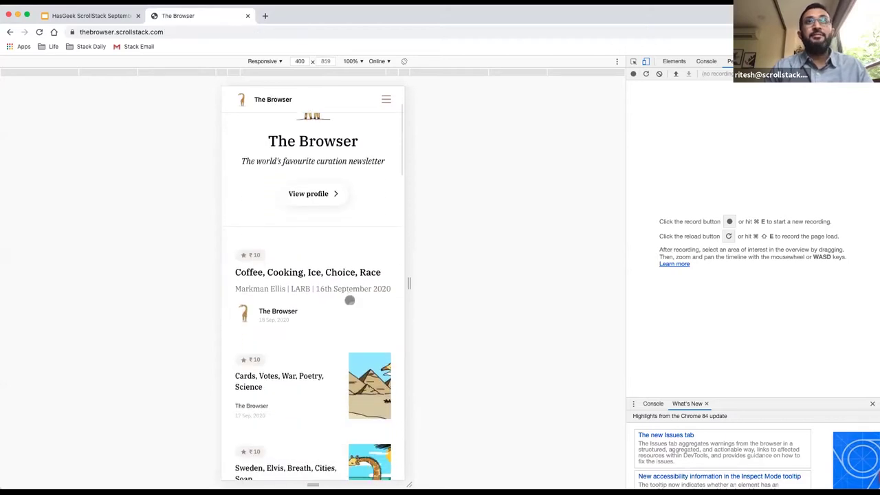
scroll(349, 300, down, 11)
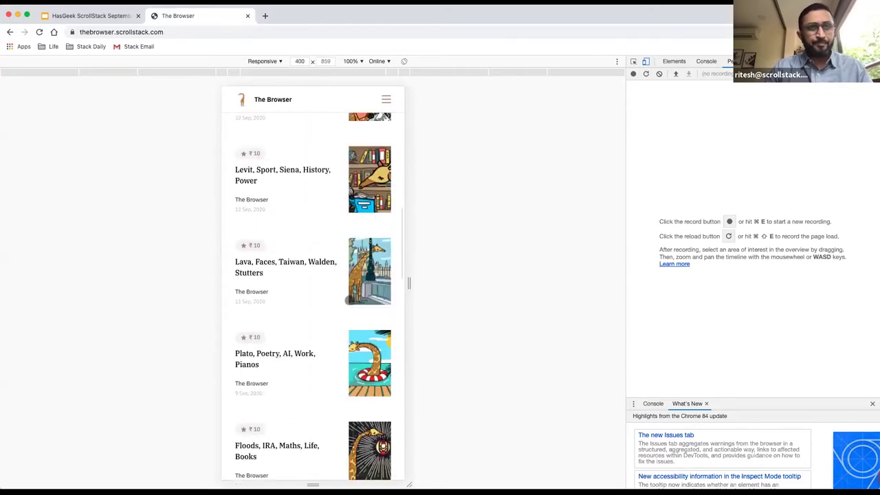
scroll(349, 299, up, 15)
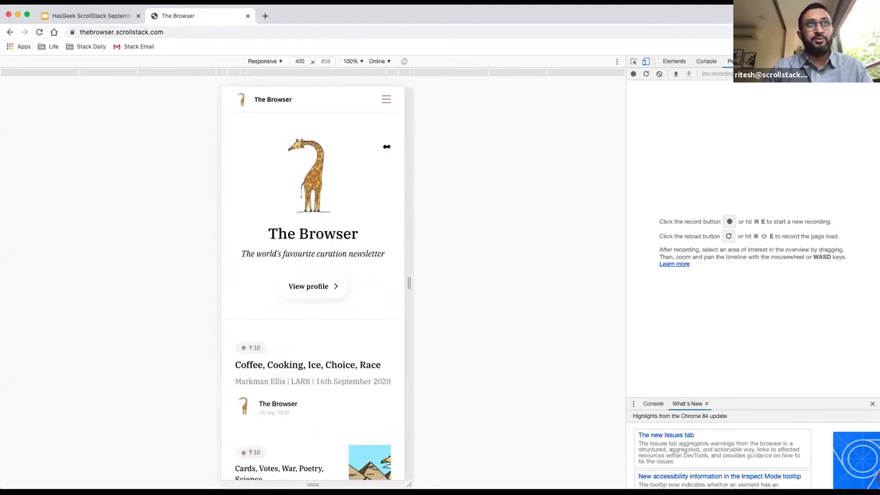